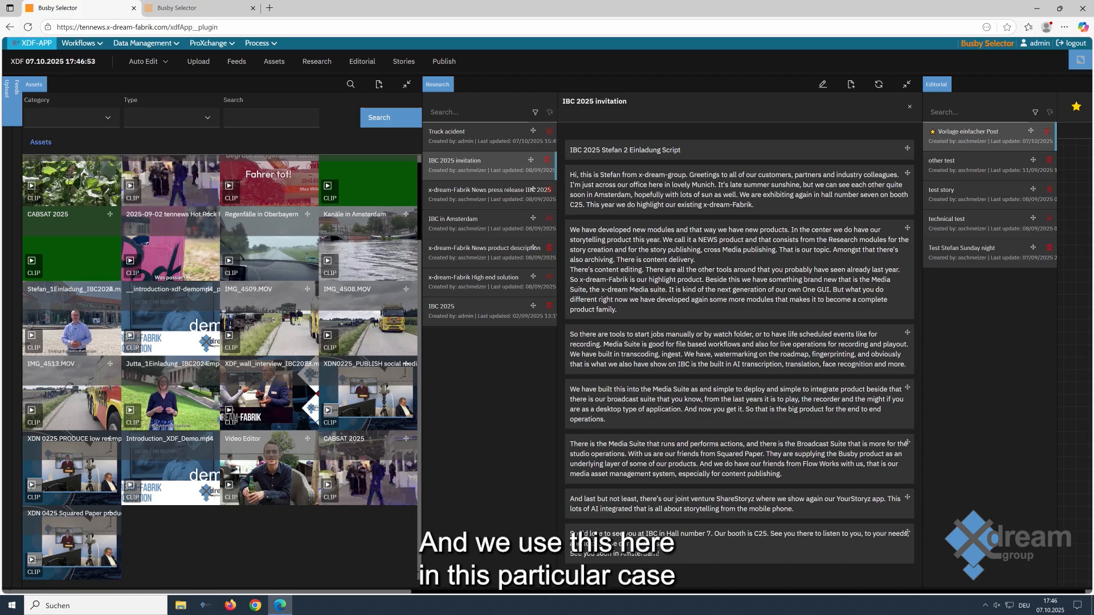
- Start a new editorial post and title it "IBC invitation"
scroll(546, 328, "right", 1)
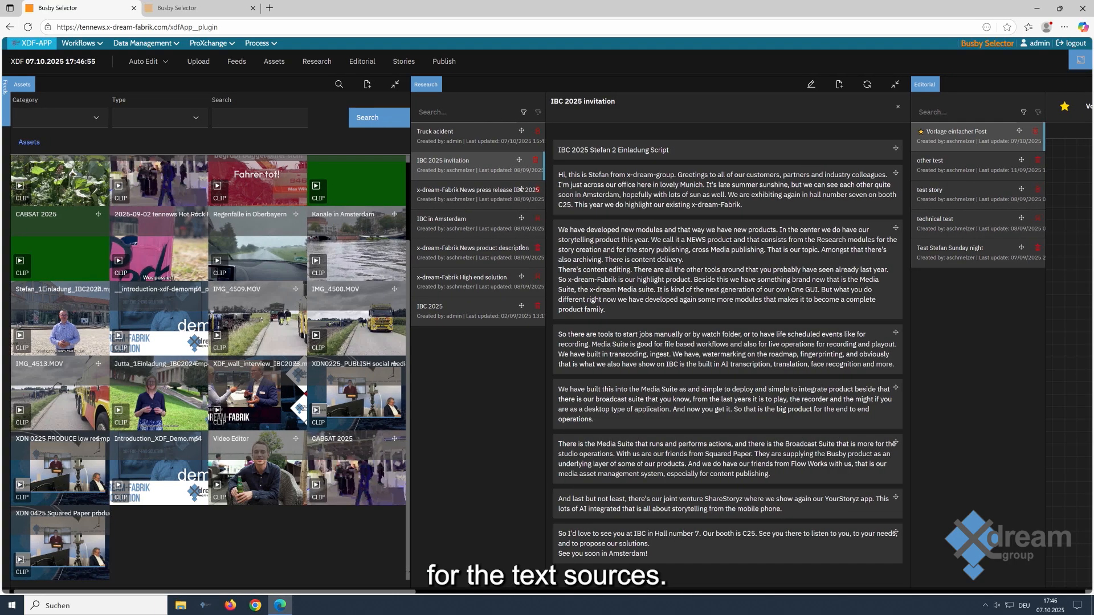
scroll(547, 329, "right", 10)
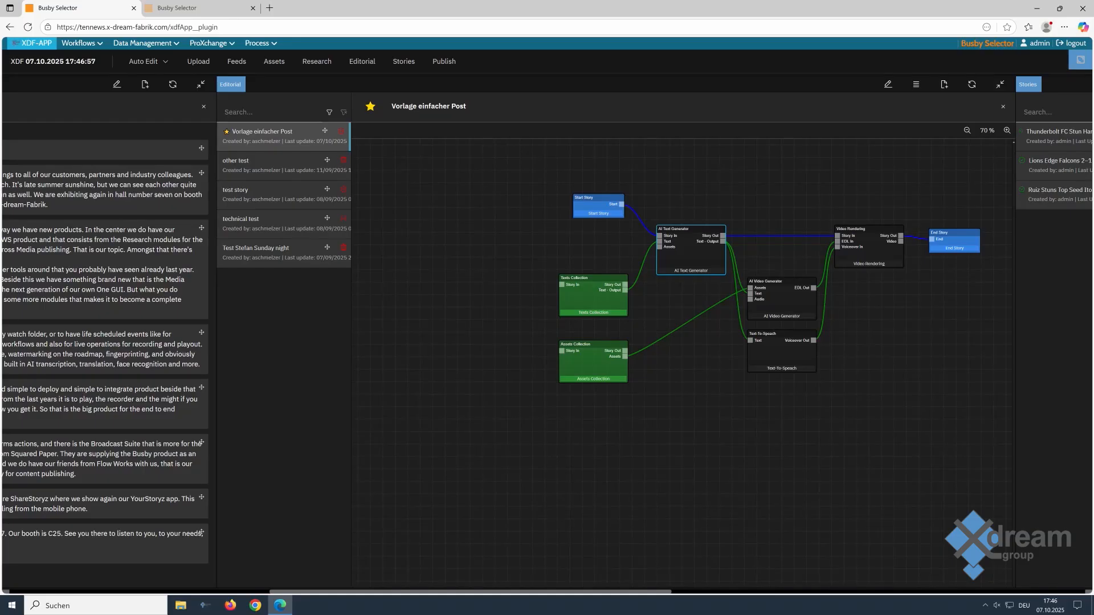
scroll(547, 328, "right", 1)
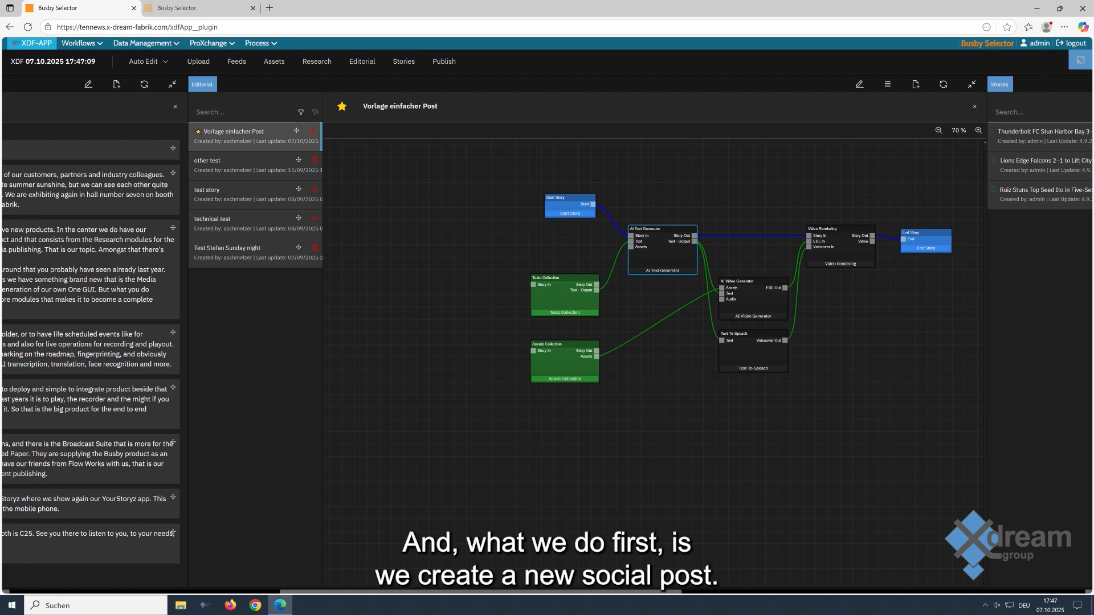
left_click(915, 84)
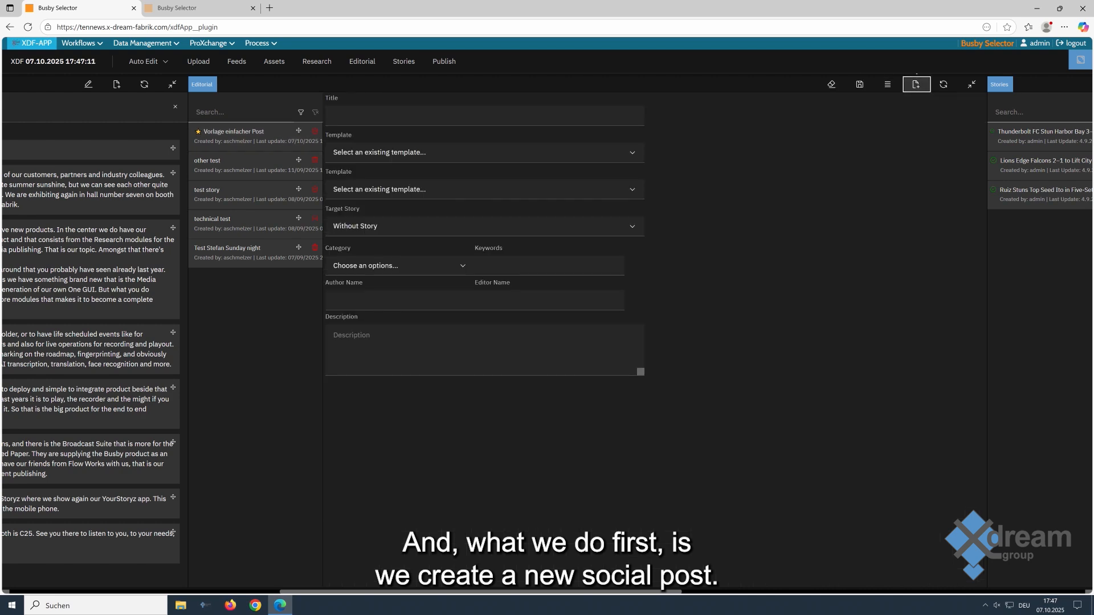
left_click(485, 116)
type("IB")
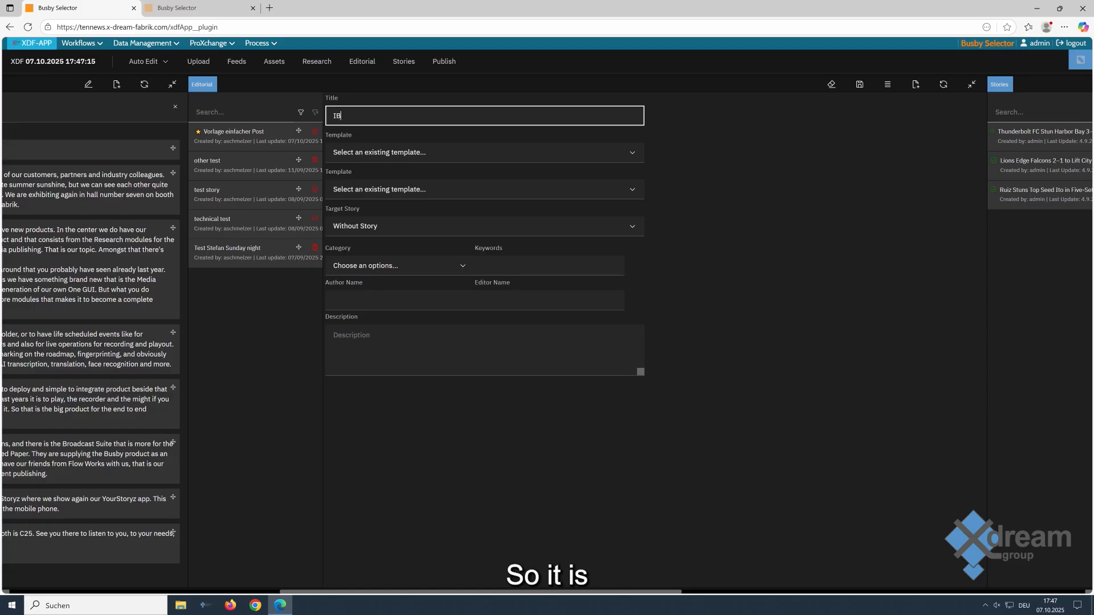
type("C in")
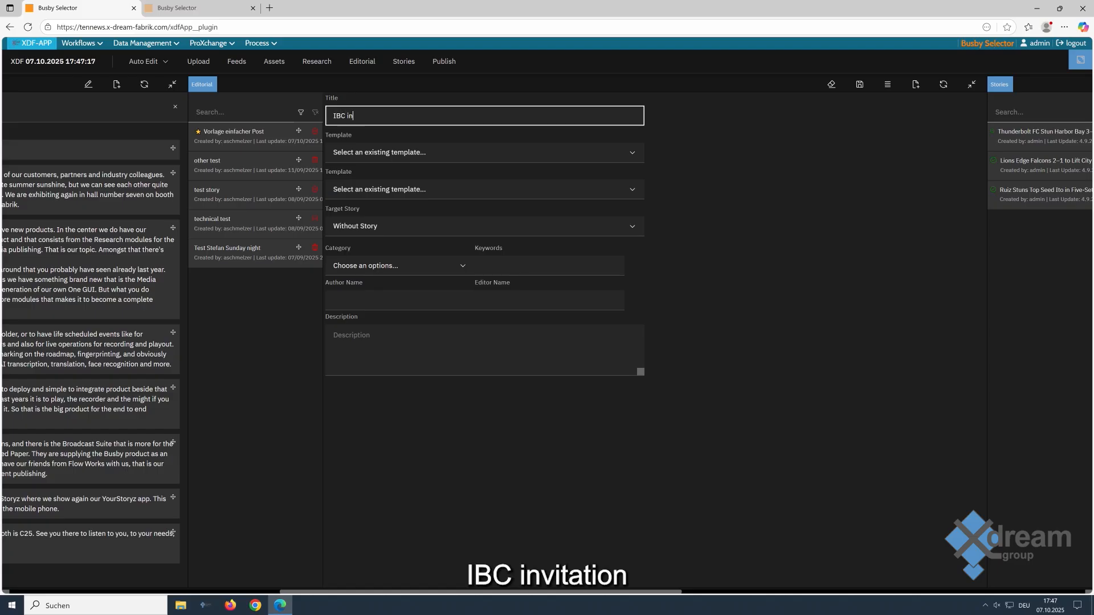
type("vtitation")
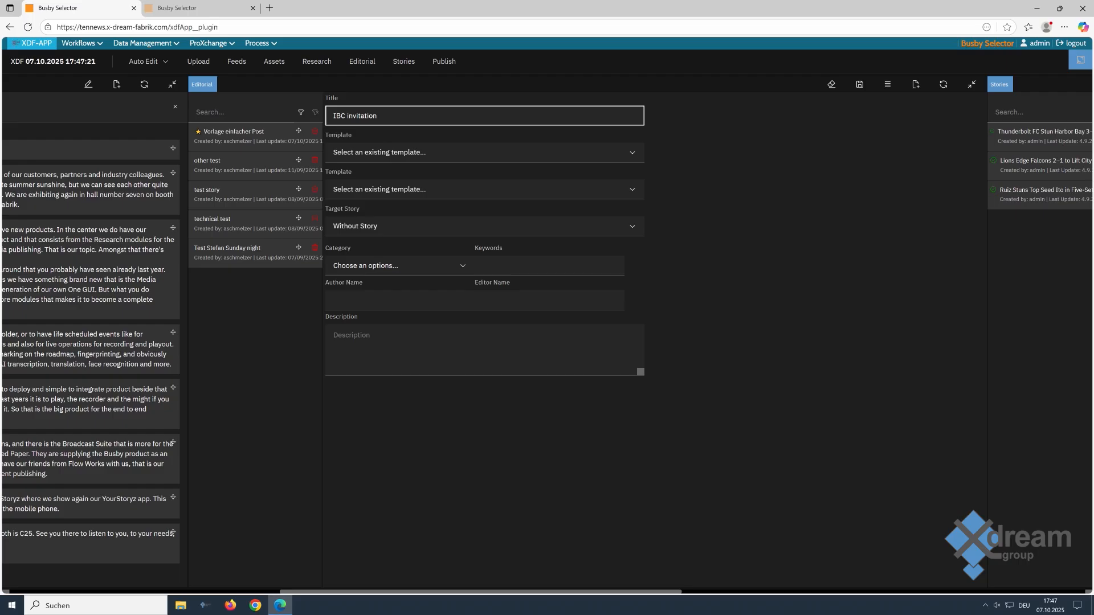
- Base the post on the template "Vorlage einfacher Post" and set its target story to New Story
left_click(484, 152)
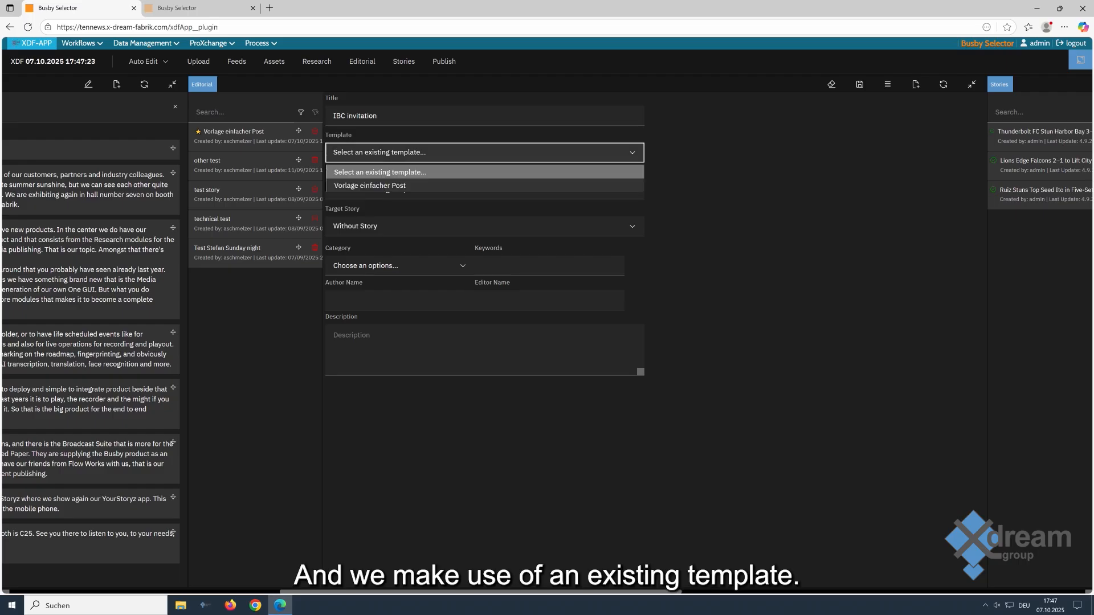
key("Down")
key("Return")
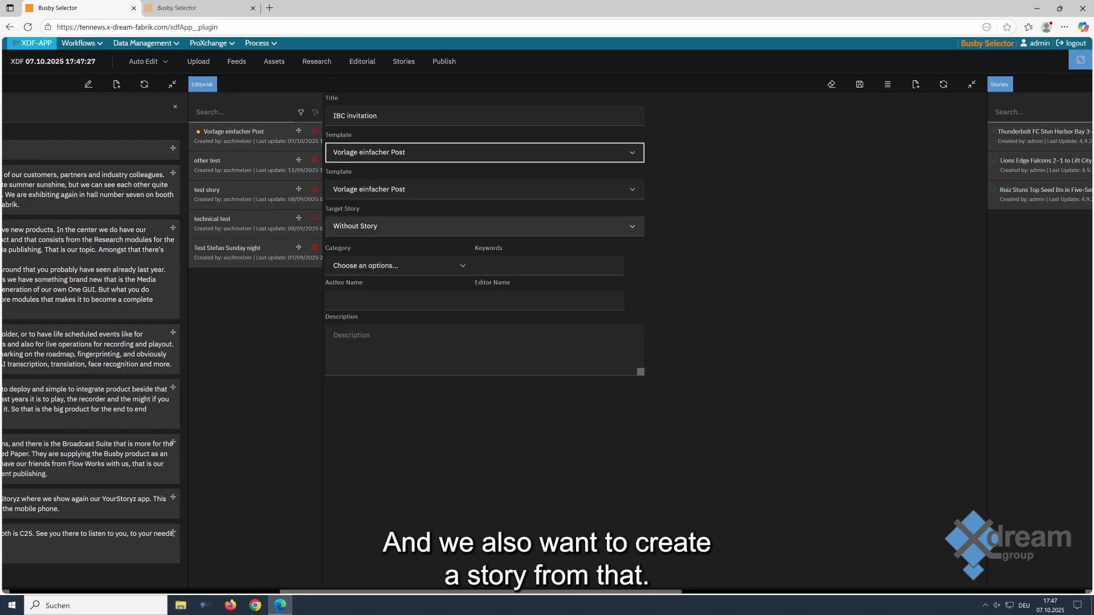
left_click(393, 227)
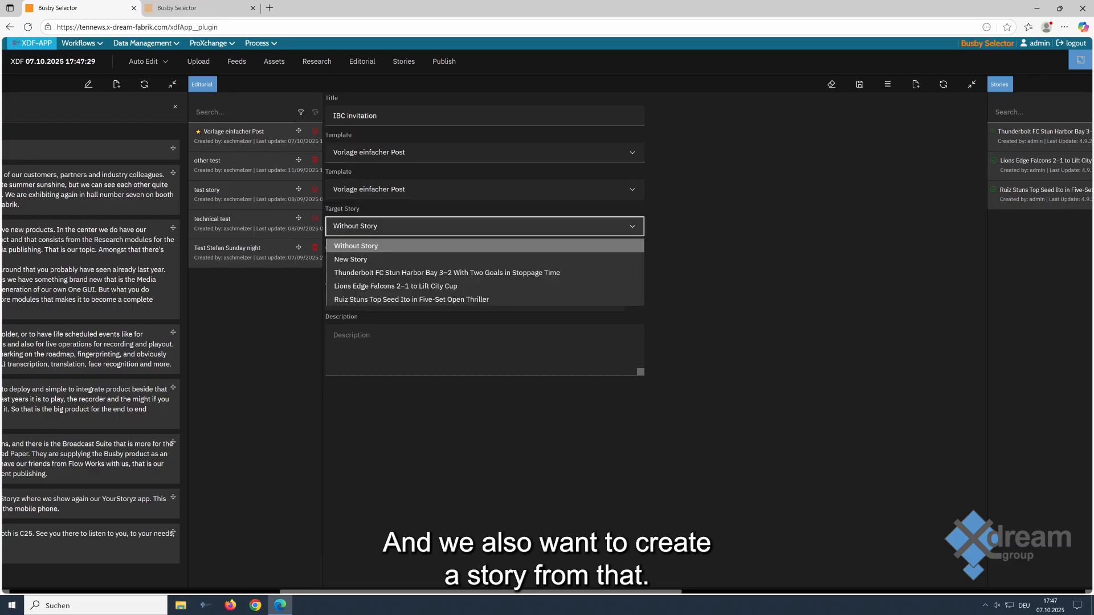
left_click(387, 259)
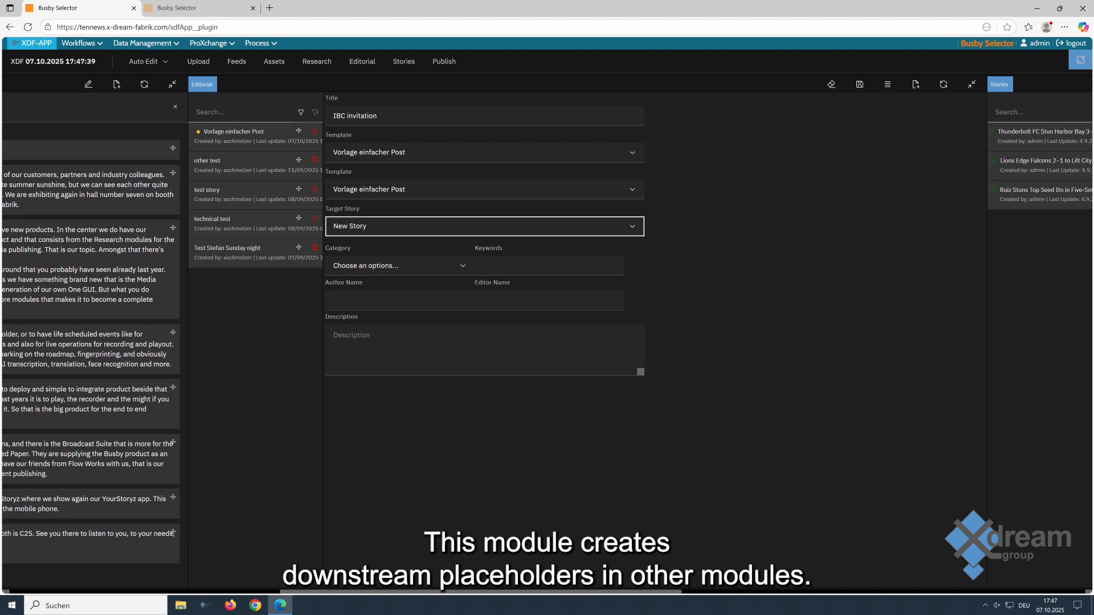
- Set the category to News, fill in the author and editor names, and save the post
left_click(400, 266)
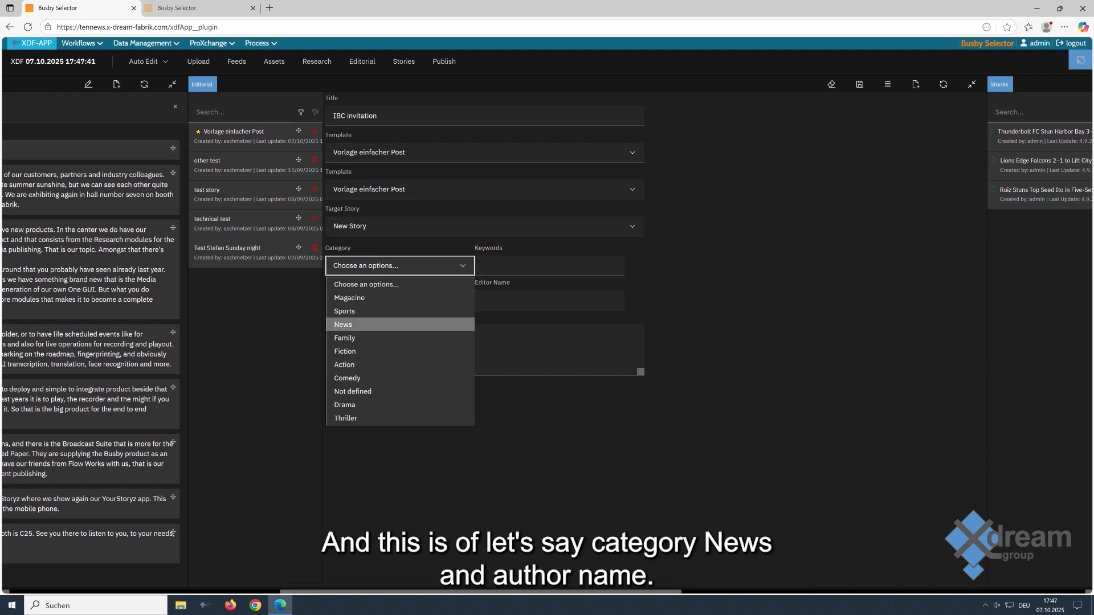
key("Return")
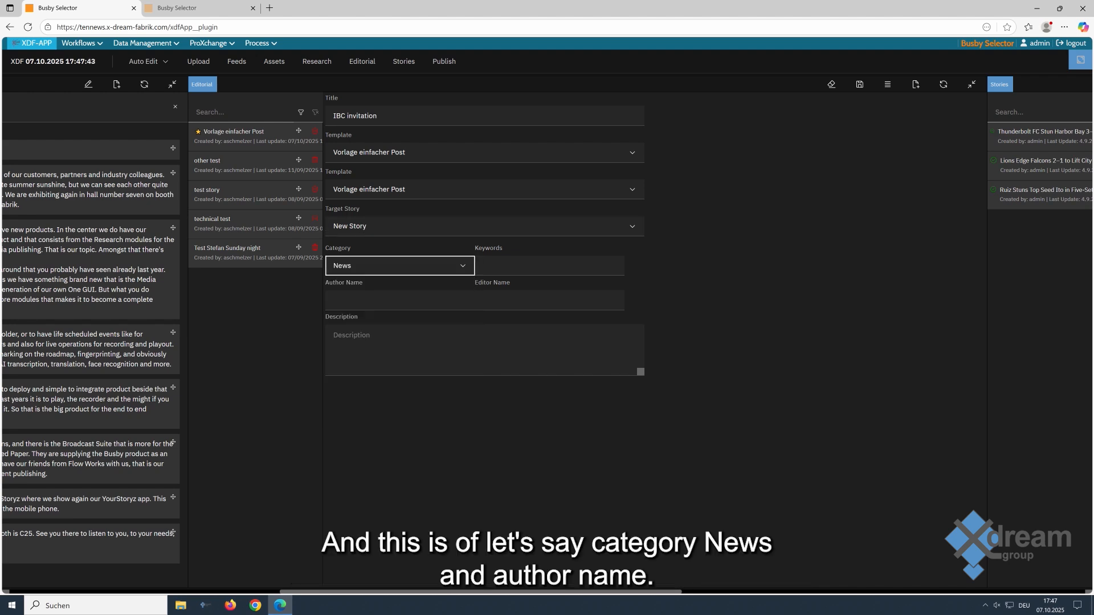
left_click(400, 300)
type("Stefan")
key("Tab")
type("Stefan")
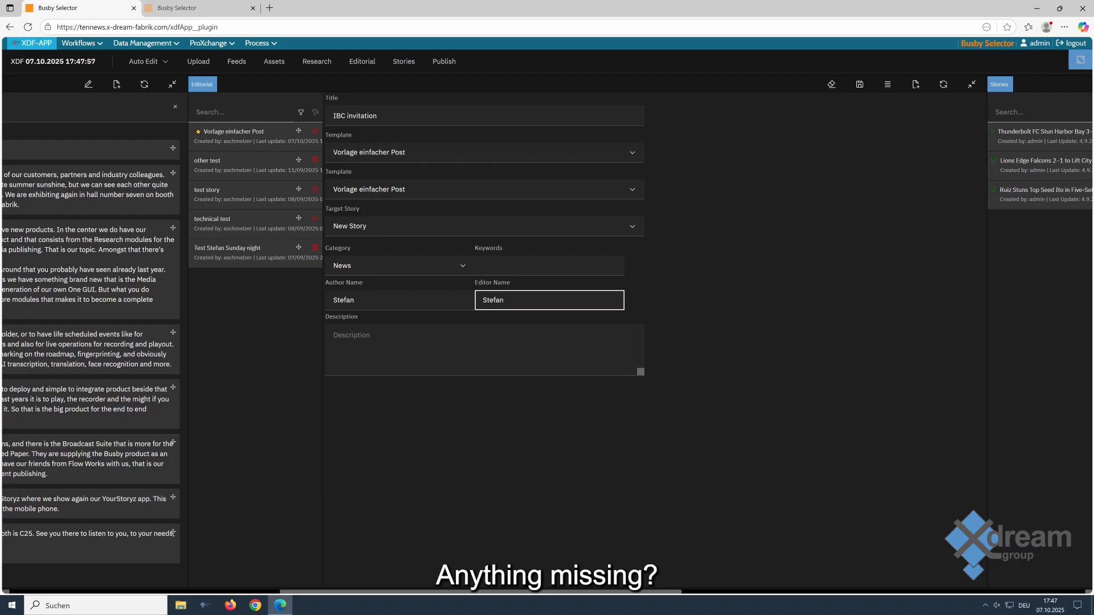
left_click(860, 84)
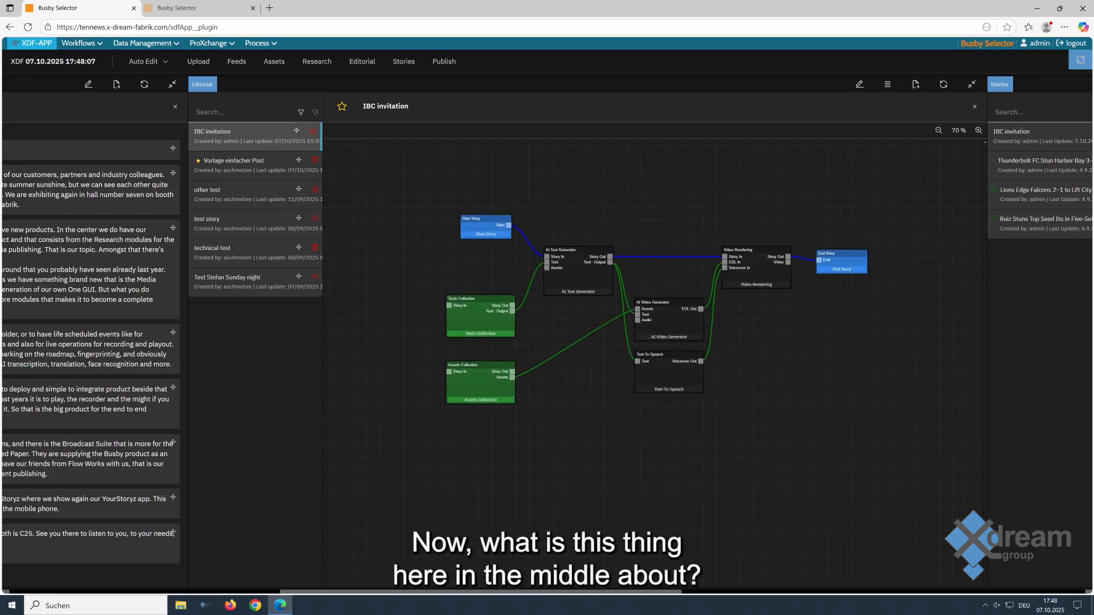
- Add the greeting paragraph of the "IBC 2025 invitation" research text to the workflow's Texts Collection node
left_click(978, 130)
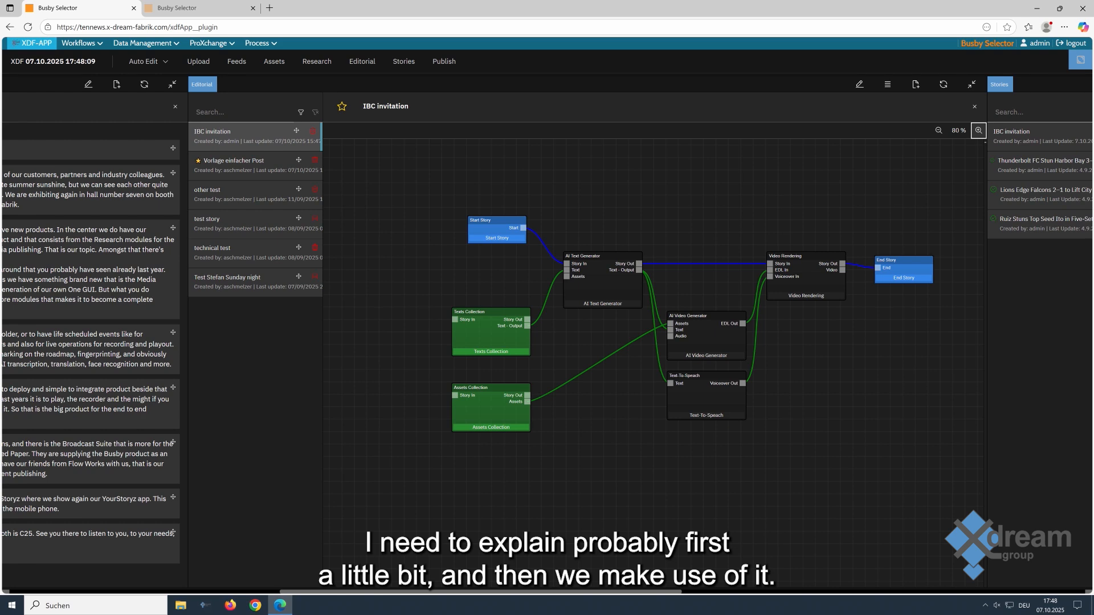
left_click(979, 130)
left_click(978, 130)
left_click(978, 130)
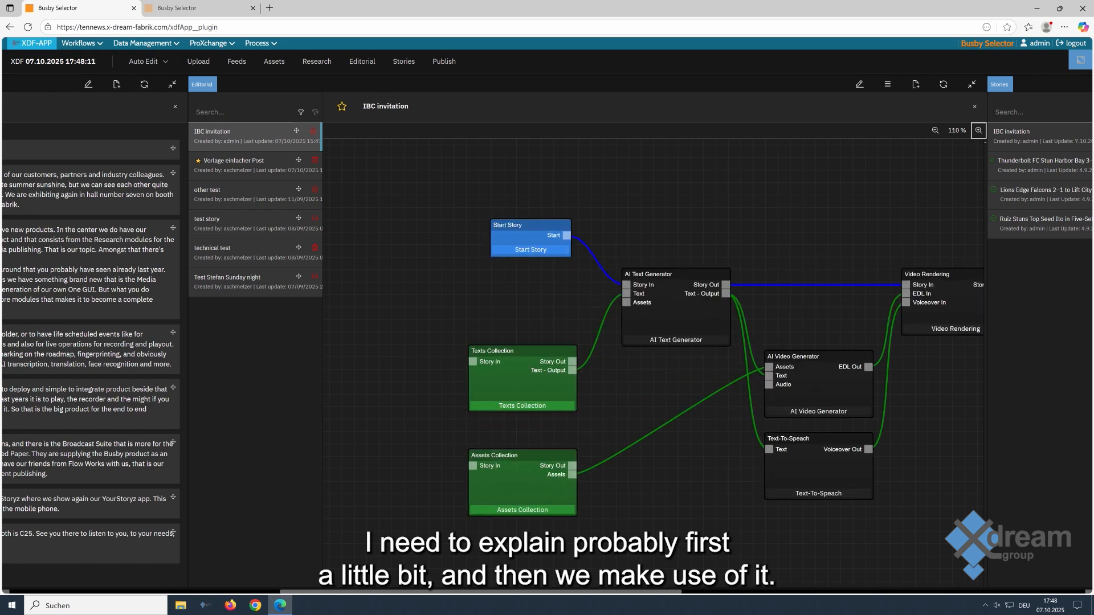
left_click_drag(826, 216, 679, 167)
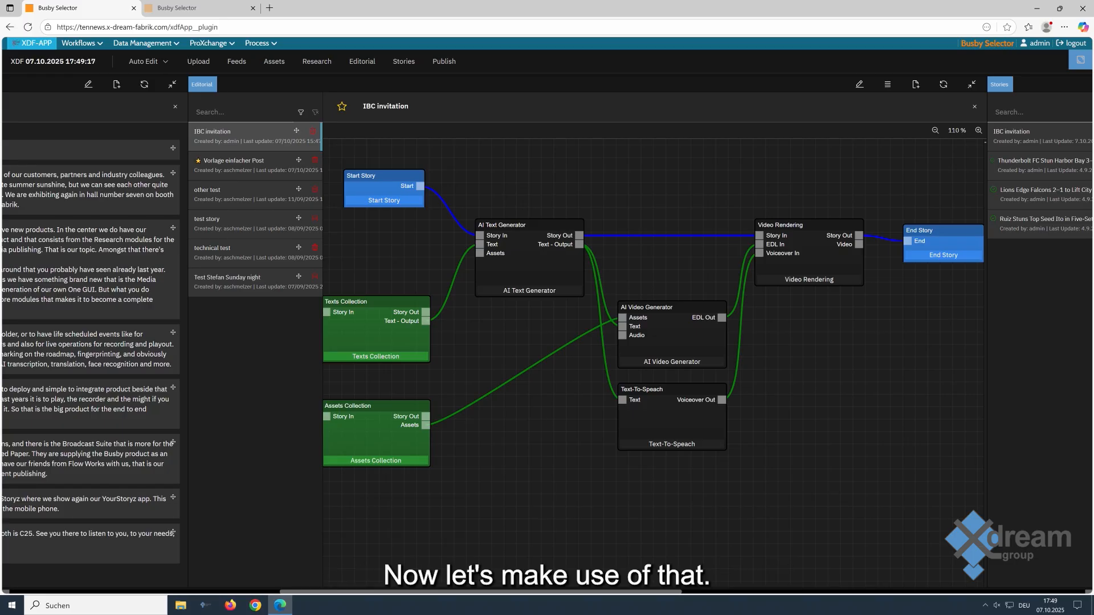
double_click(376, 337)
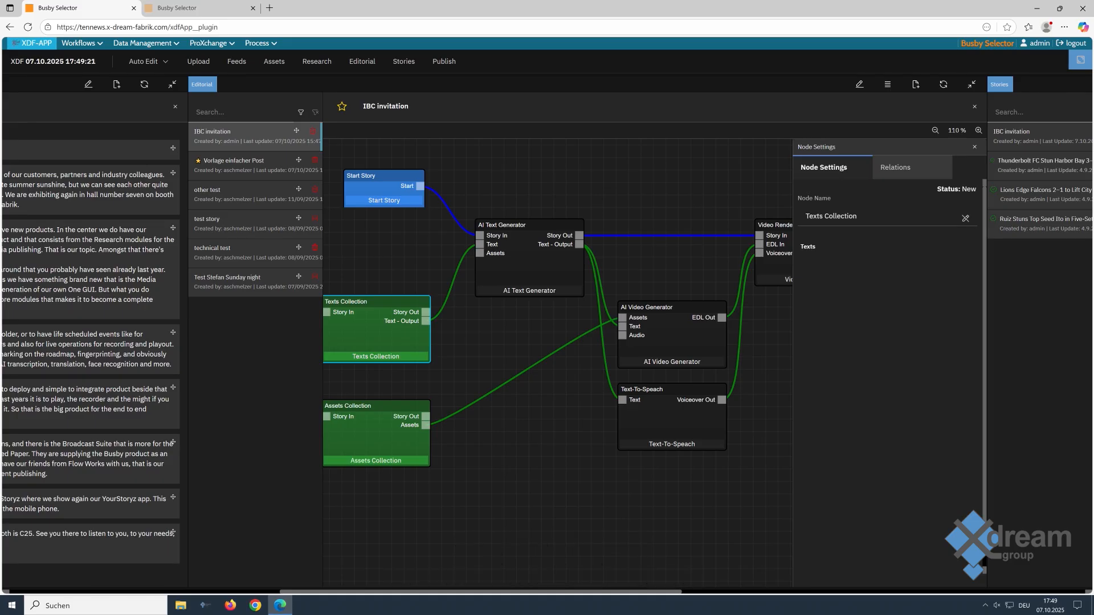
left_click_drag(480, 592, 462, 592)
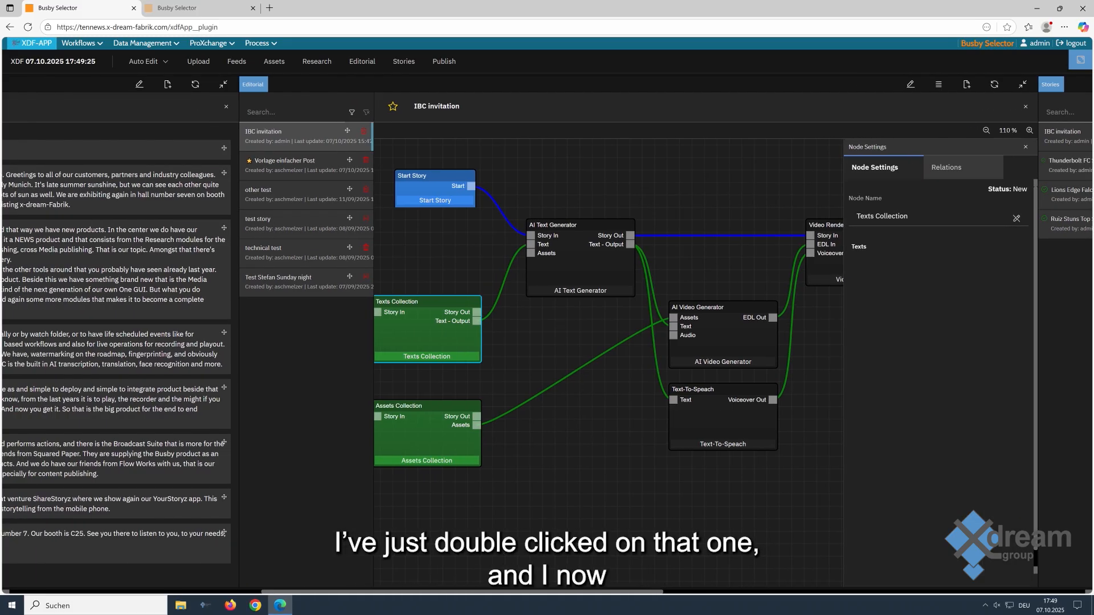
left_click_drag(461, 592, 392, 592)
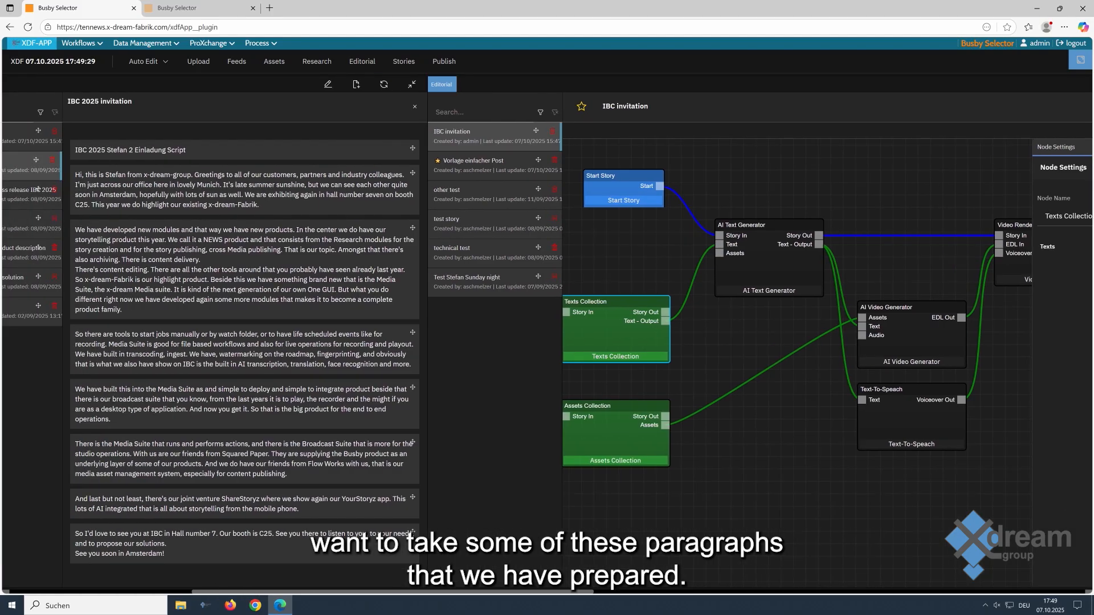
left_click_drag(412, 173, 861, 363)
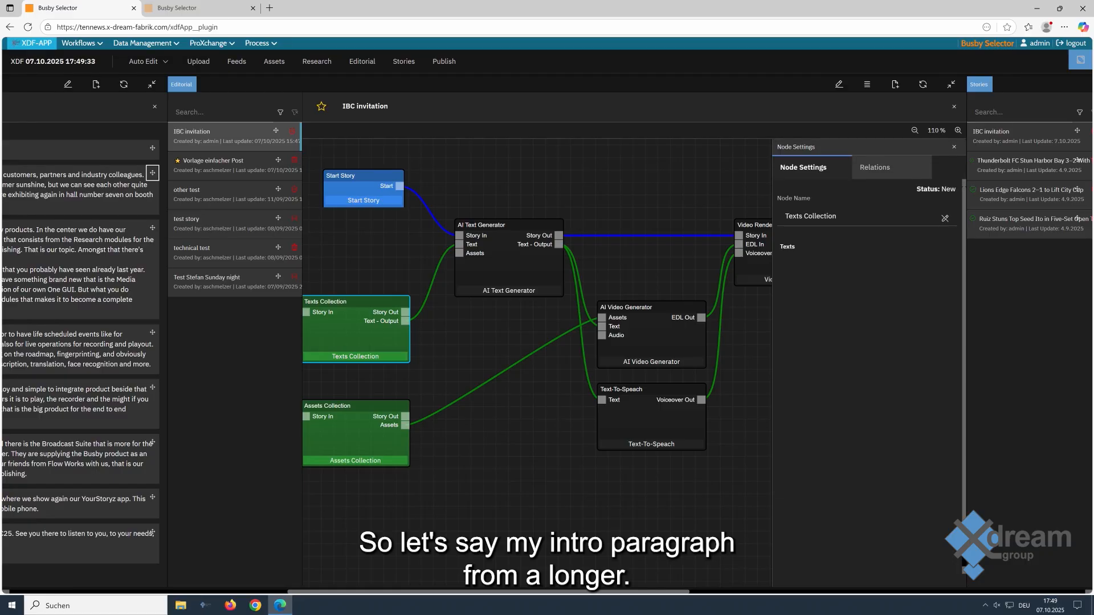
- Add the closing paragraph about IBC Hall number 7 to the Texts Collection node and close its settings
left_click_drag(488, 592, 389, 592)
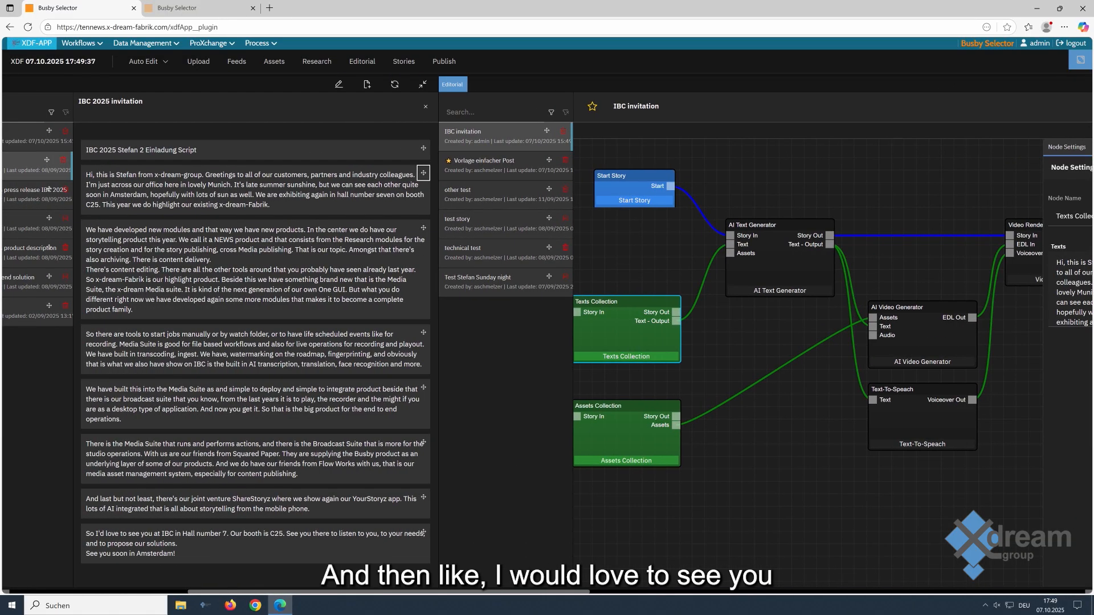
left_click_drag(423, 532, 961, 426)
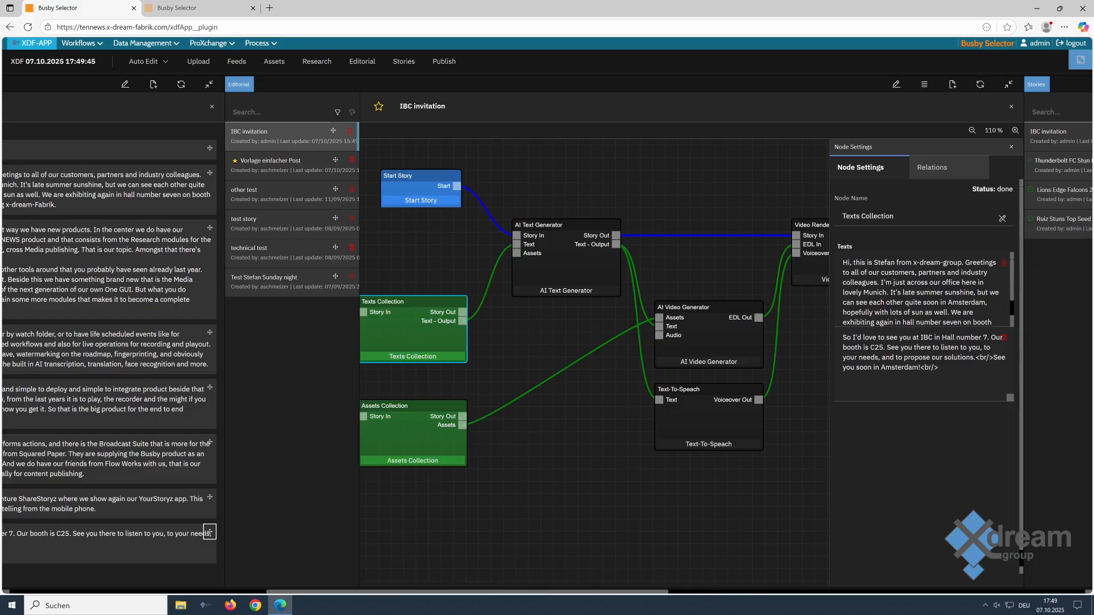
left_click(1012, 147)
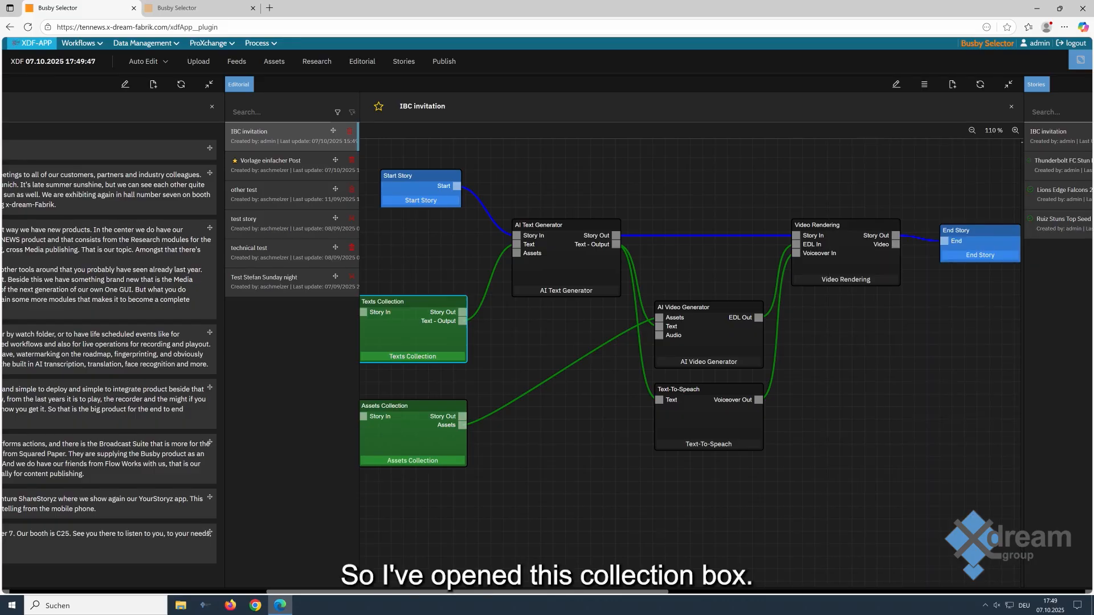
- Collapse the Research panel and add the videos Stefan_1Einladung_IBC2024, Jutta_1Einladung_IBC2024 and invitetoibcmp4 to the Assets Collection node
double_click(413, 439)
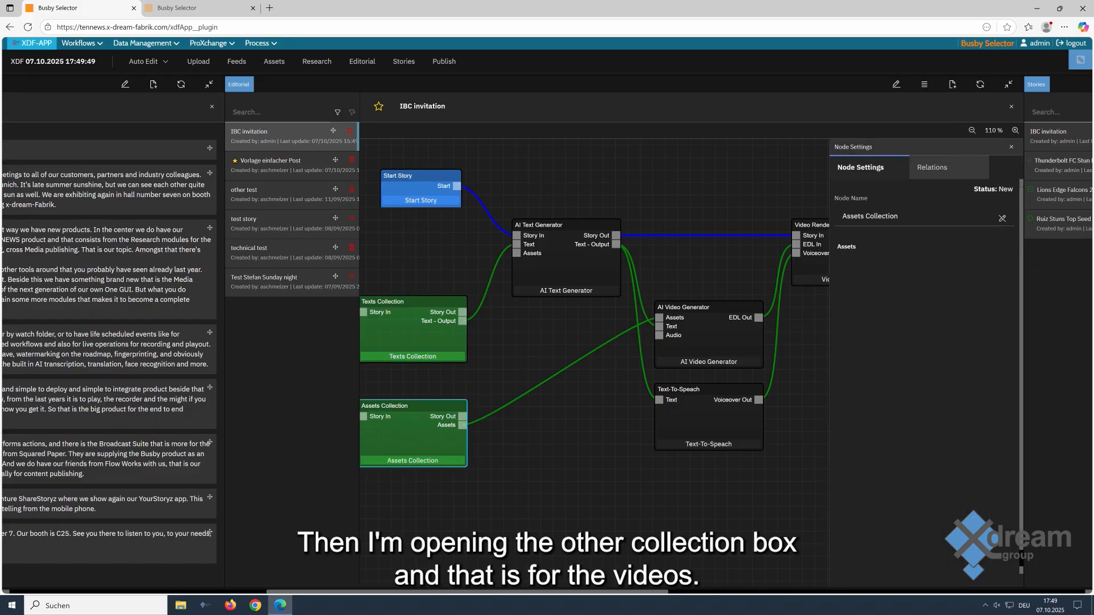
left_click_drag(467, 592, 381, 592)
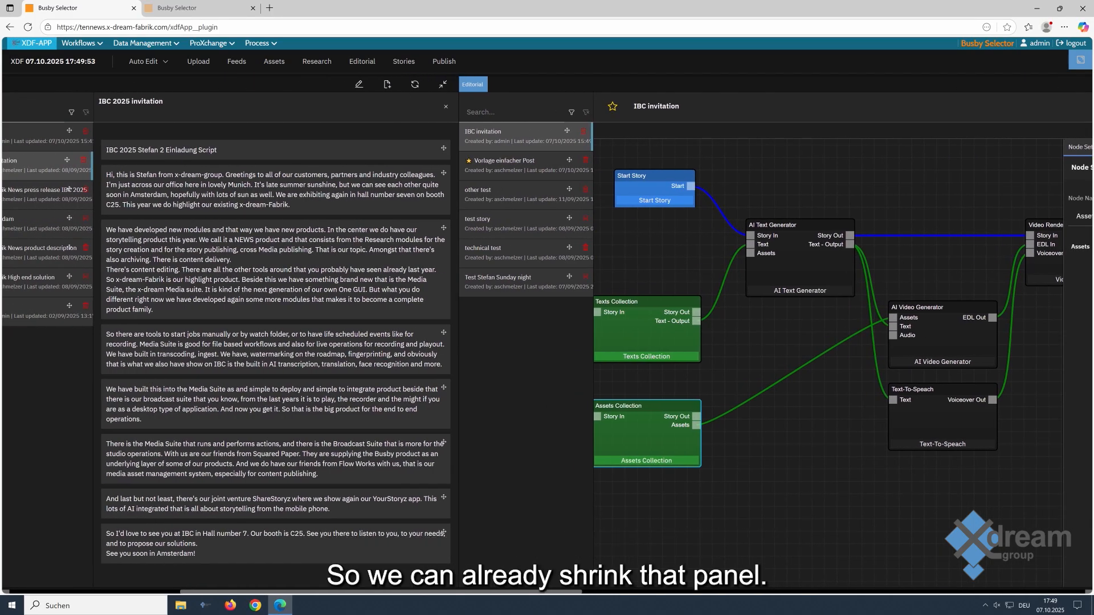
left_click(443, 85)
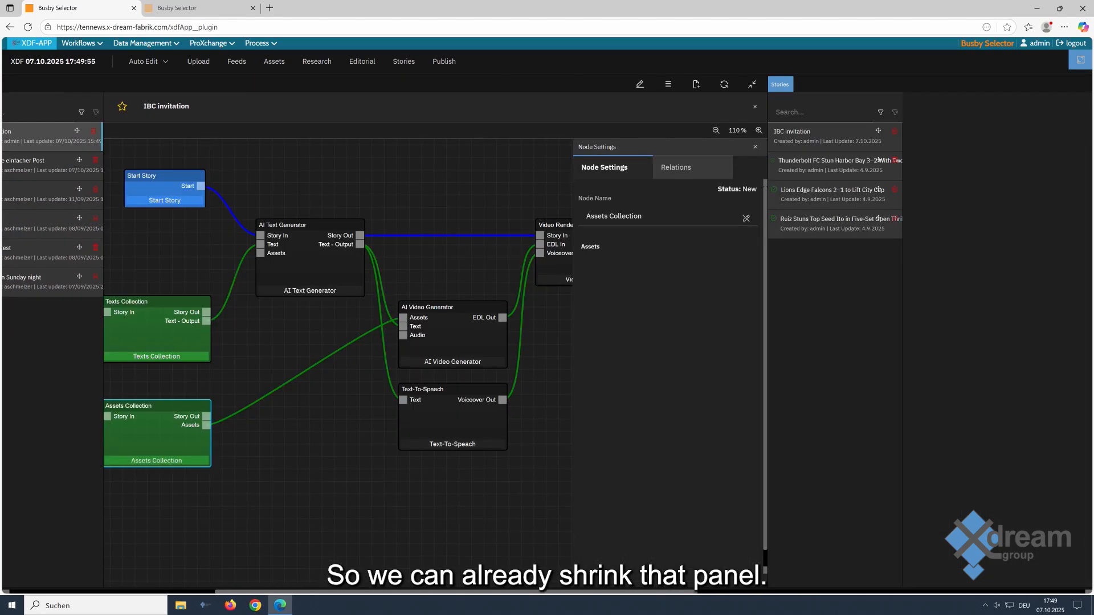
left_click_drag(456, 592, 267, 592)
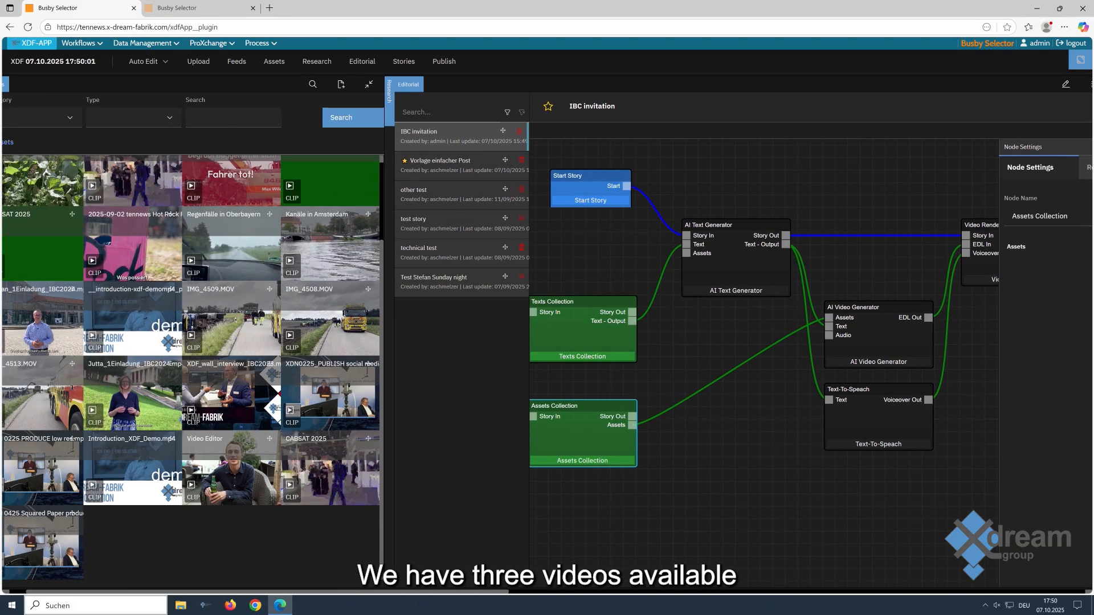
left_click_drag(72, 289, 651, 316)
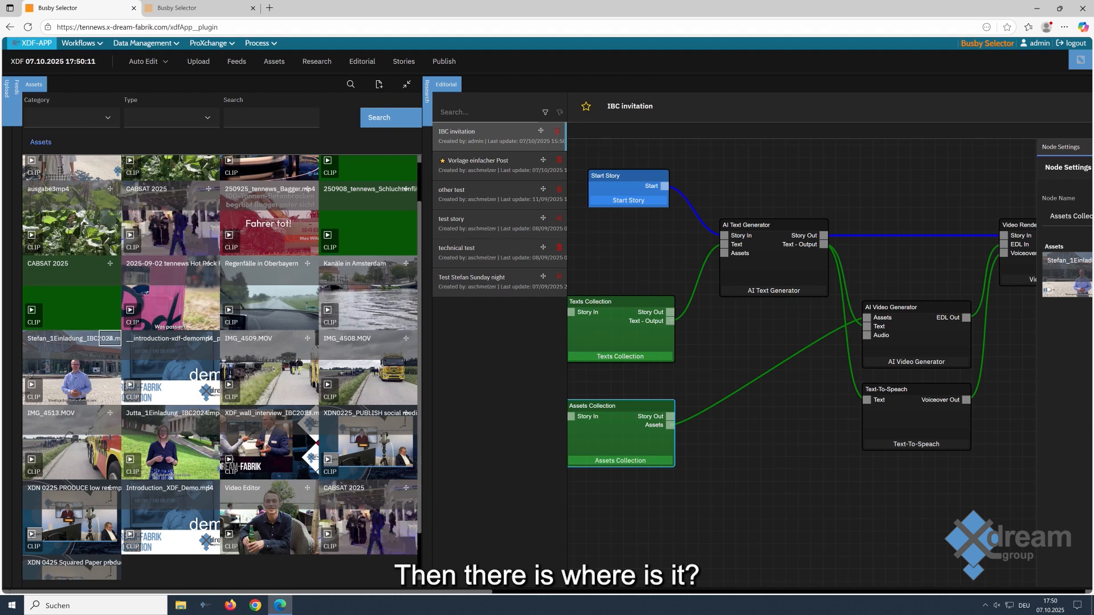
left_click_drag(208, 413, 740, 390)
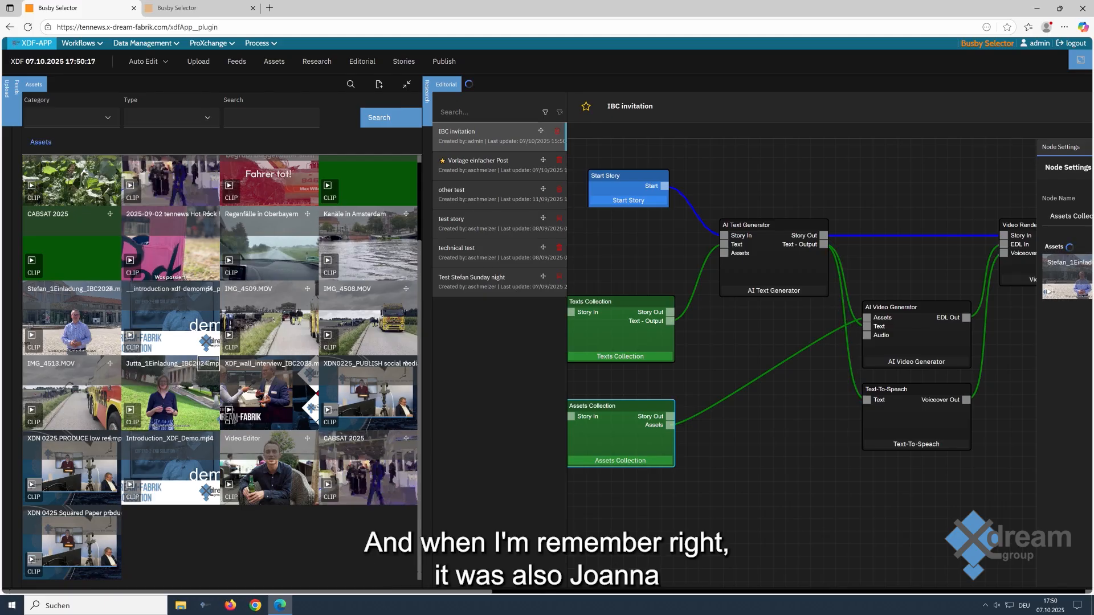
left_click_drag(110, 164, 754, 364)
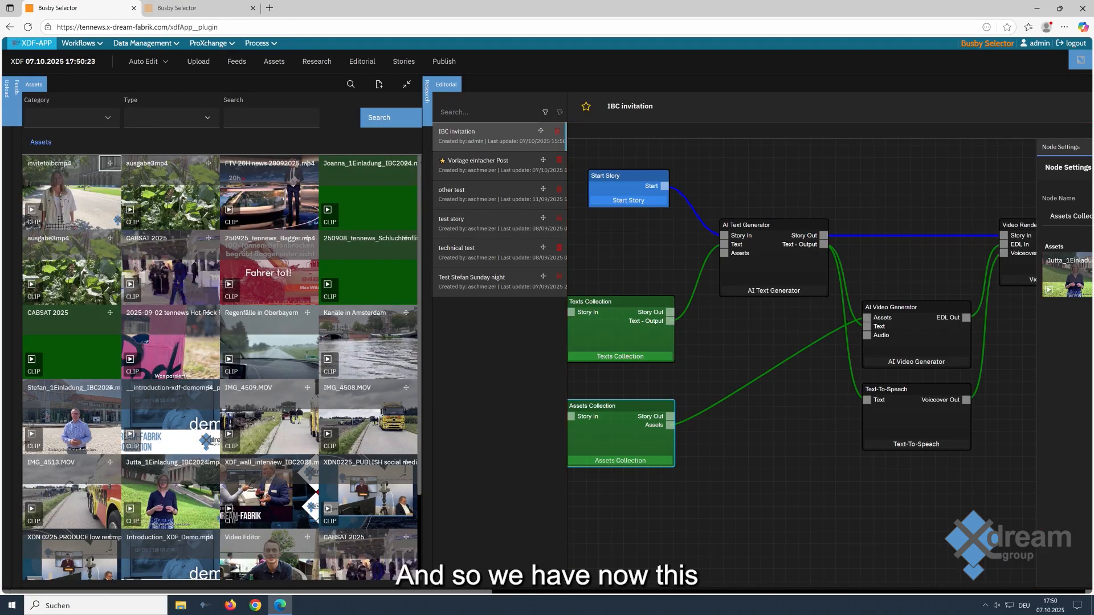
left_click_drag(253, 592, 421, 592)
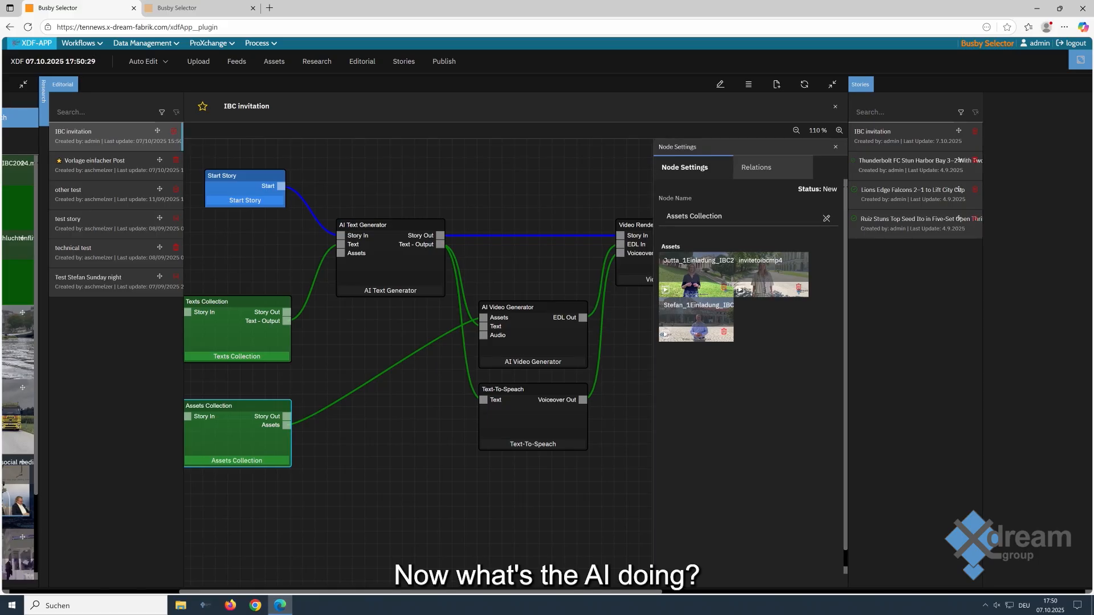
left_click(836, 146)
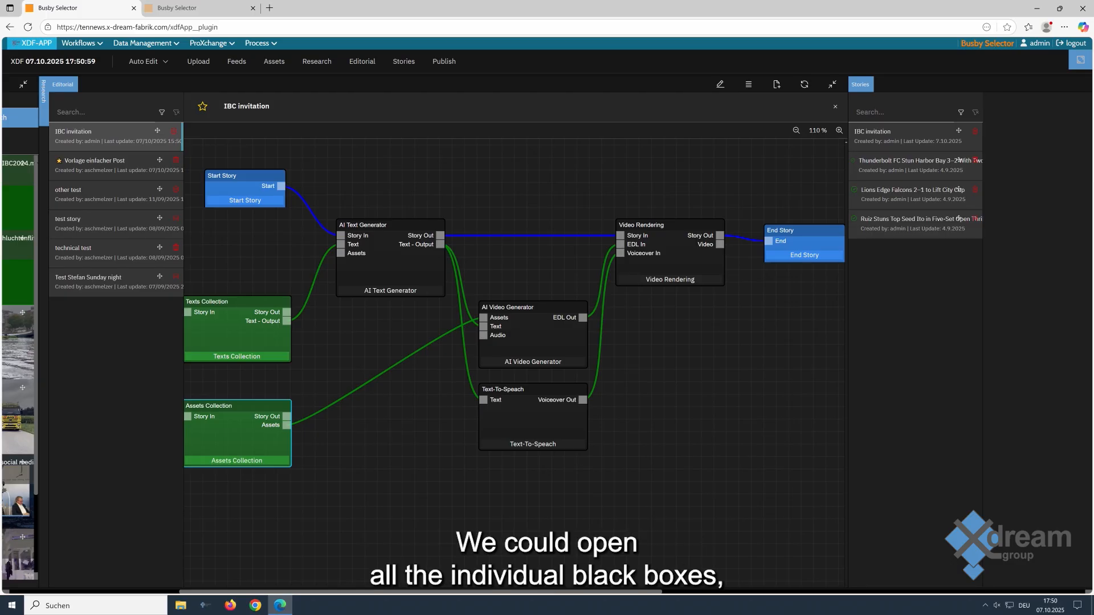
- From the End Story node's settings, generate the AI Text Generator's Intro & Details text by AI, save it, and check it in its own node
double_click(804, 243)
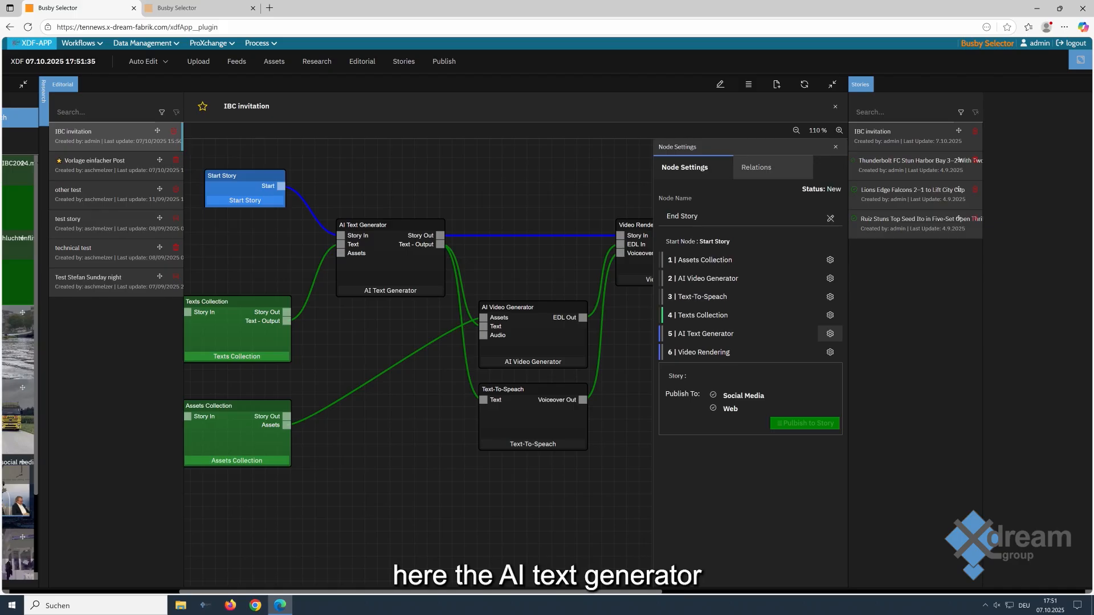
left_click(830, 333)
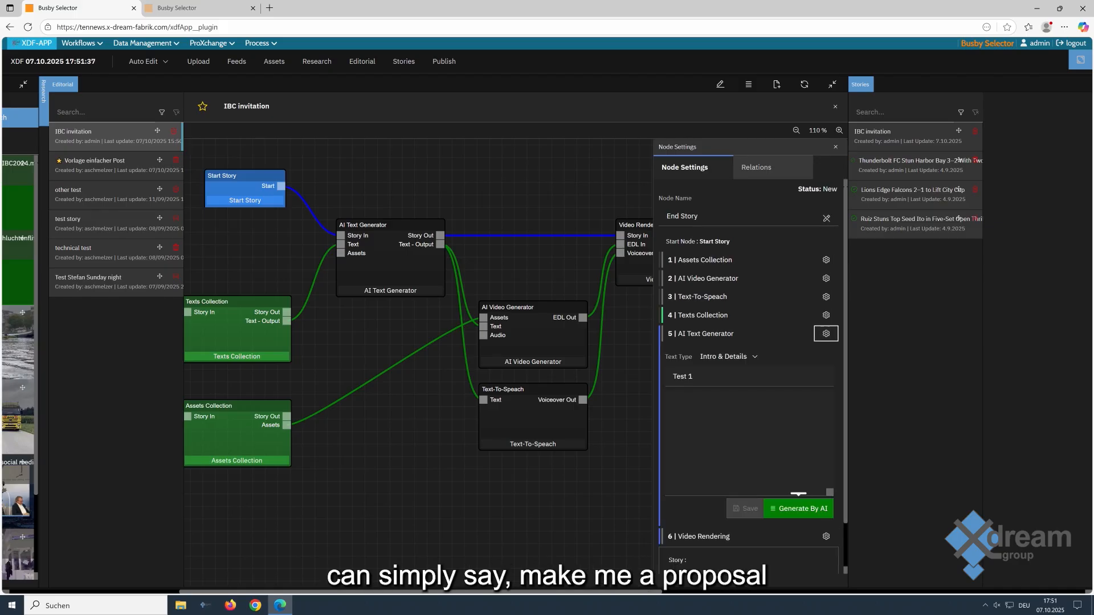
left_click(798, 508)
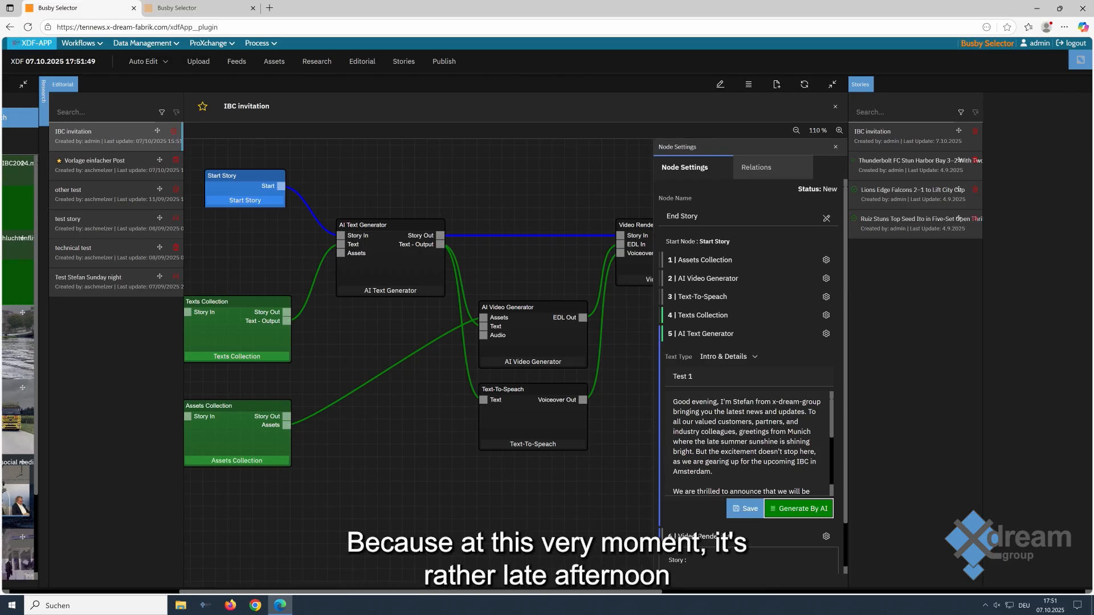
scroll(746, 441, "down", 5)
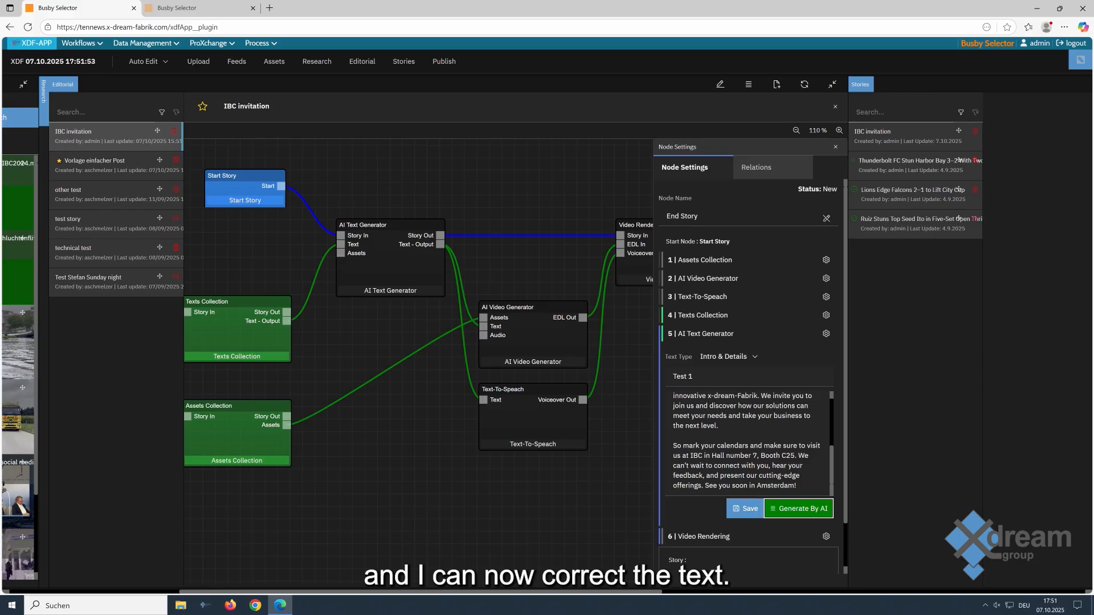
scroll(746, 442, "up", 3)
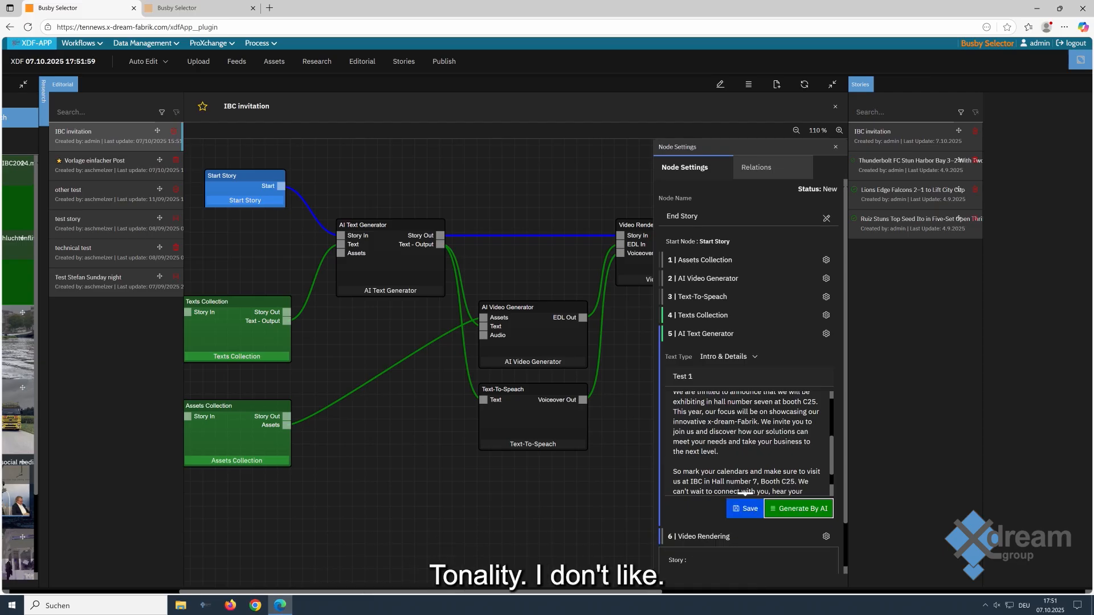
left_click(744, 509)
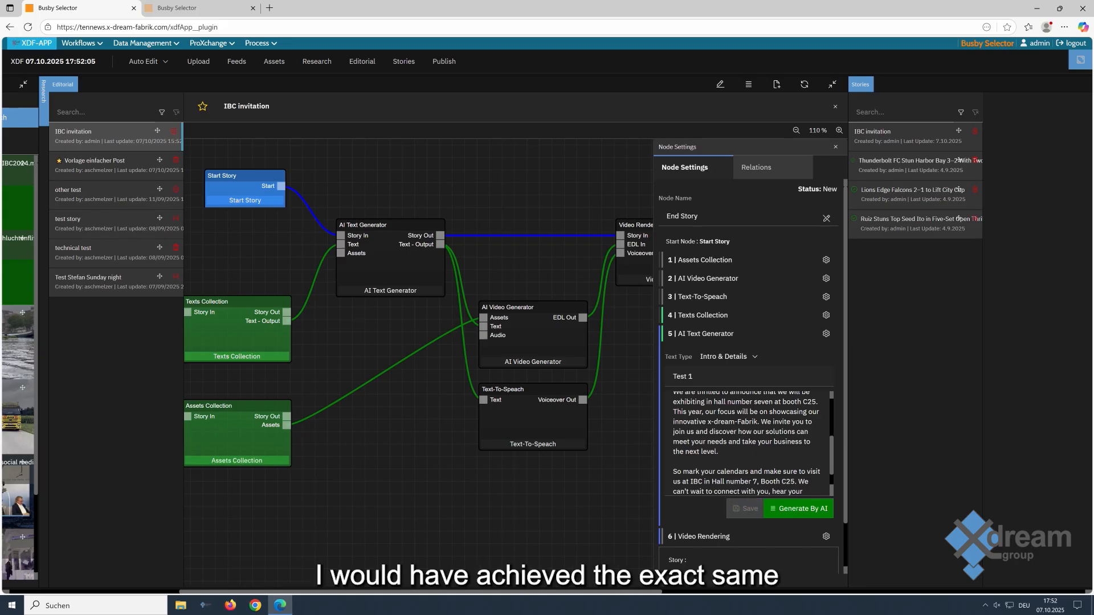
left_click(391, 268)
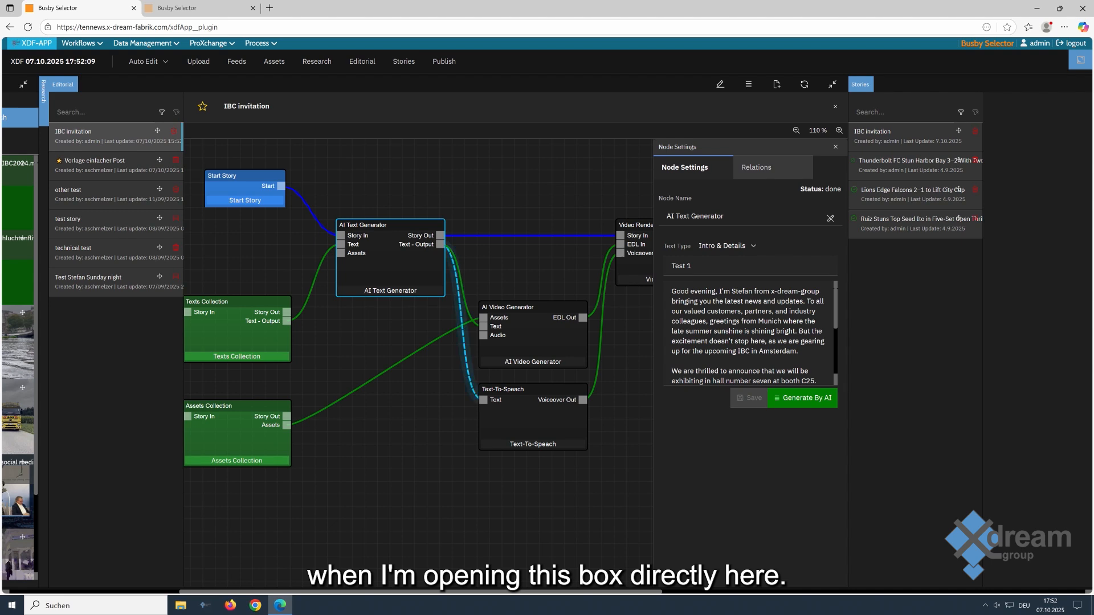
- Review the script in the Text-To-Speach node and generate its voiceover audio
left_click(532, 420)
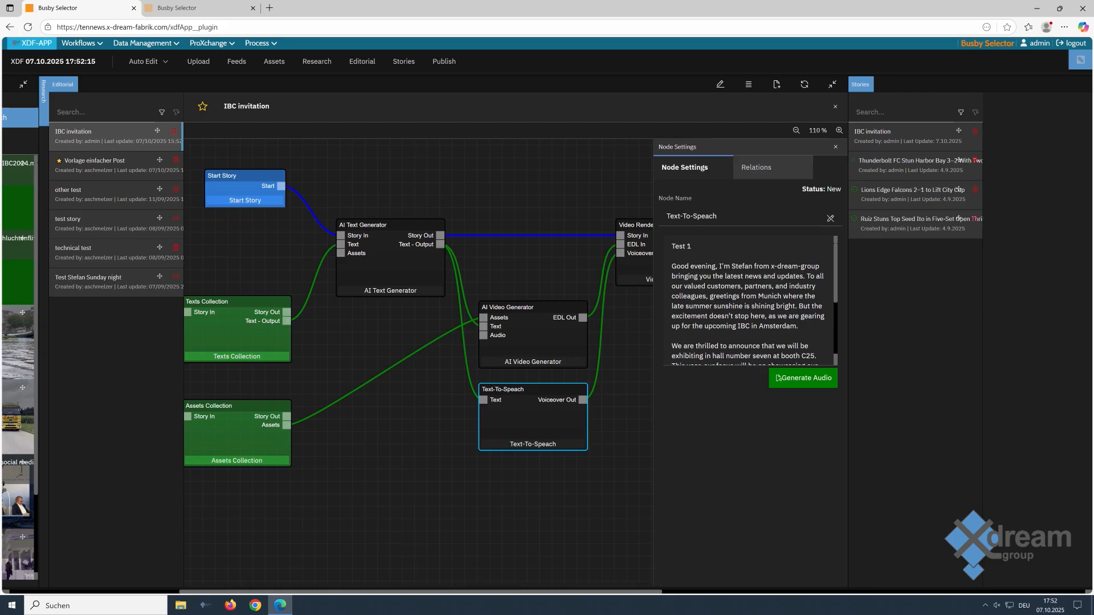
scroll(747, 302, "down", 3)
scroll(746, 302, "up", 3)
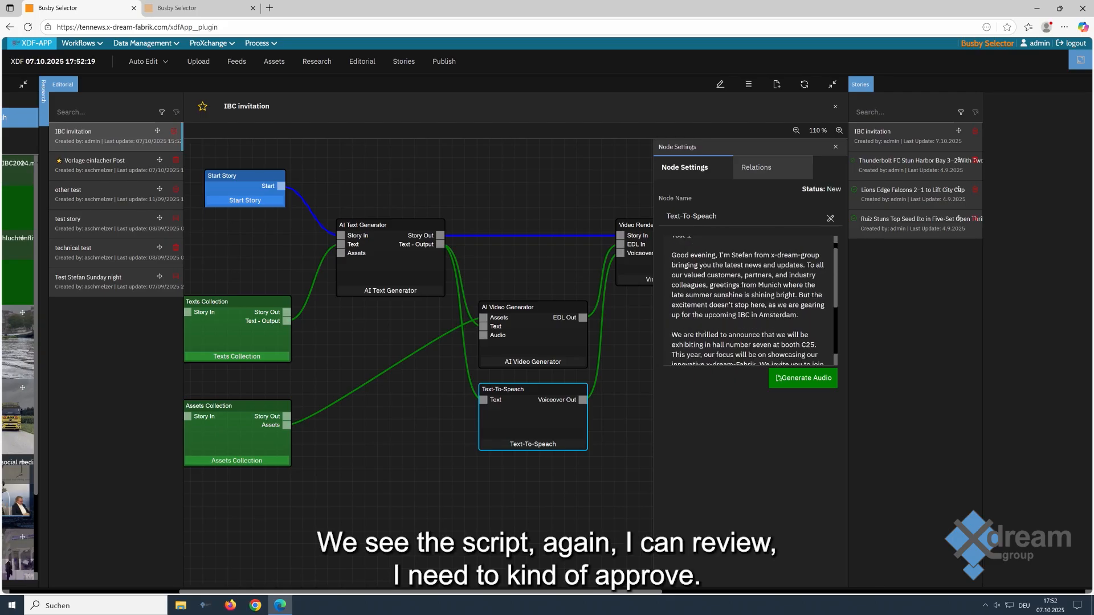
scroll(747, 302, "down", 2)
left_click(804, 378)
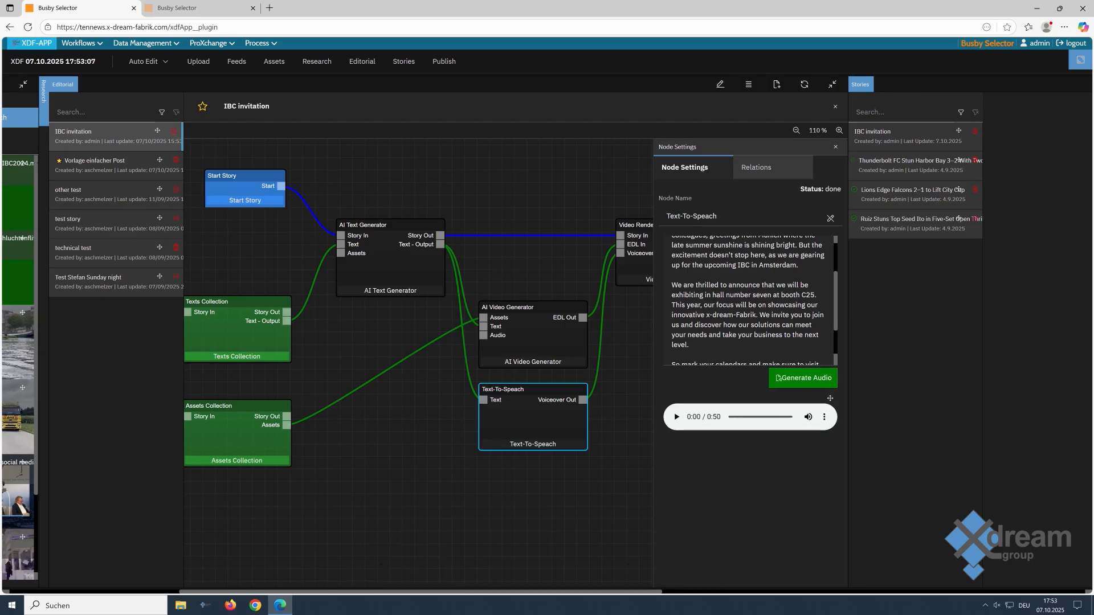
- Play the start of the generated voiceover, pause it, and close the Text-To-Speach node's settings
left_click(676, 417)
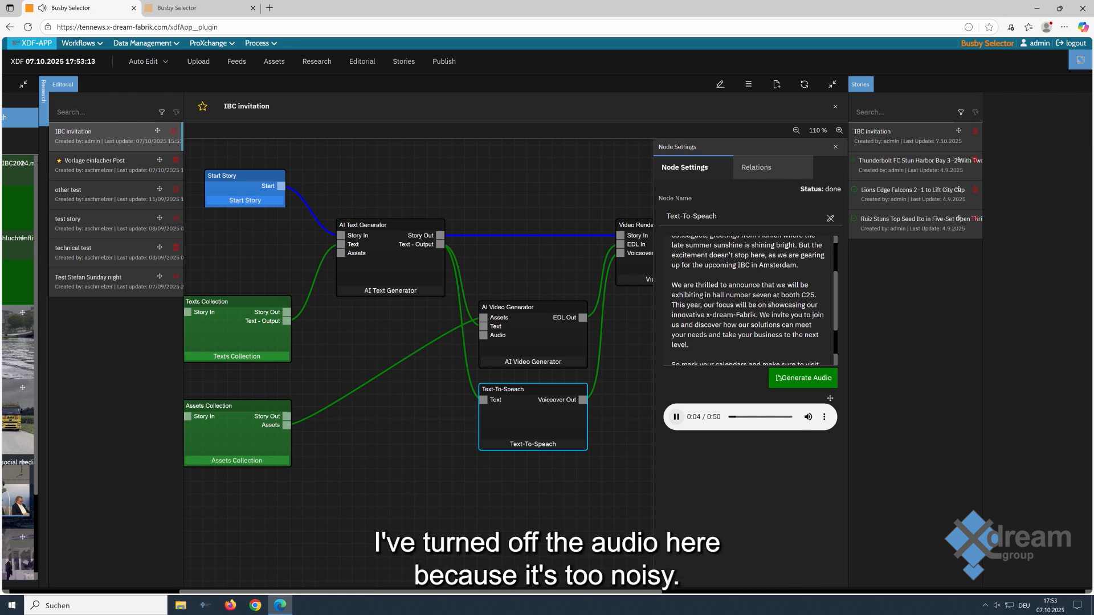
left_click(676, 417)
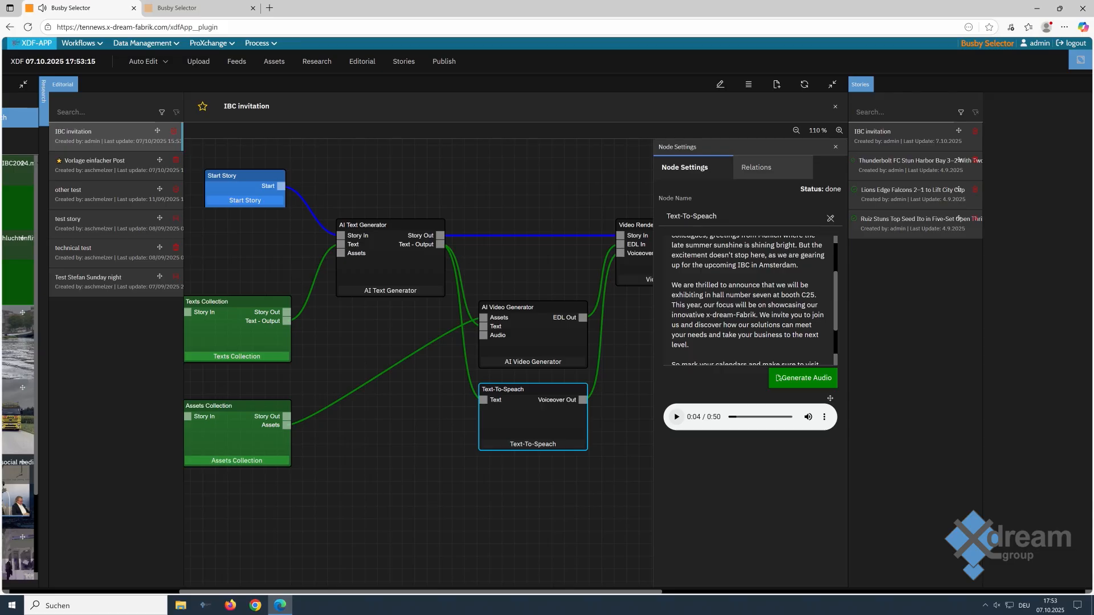
left_click(836, 147)
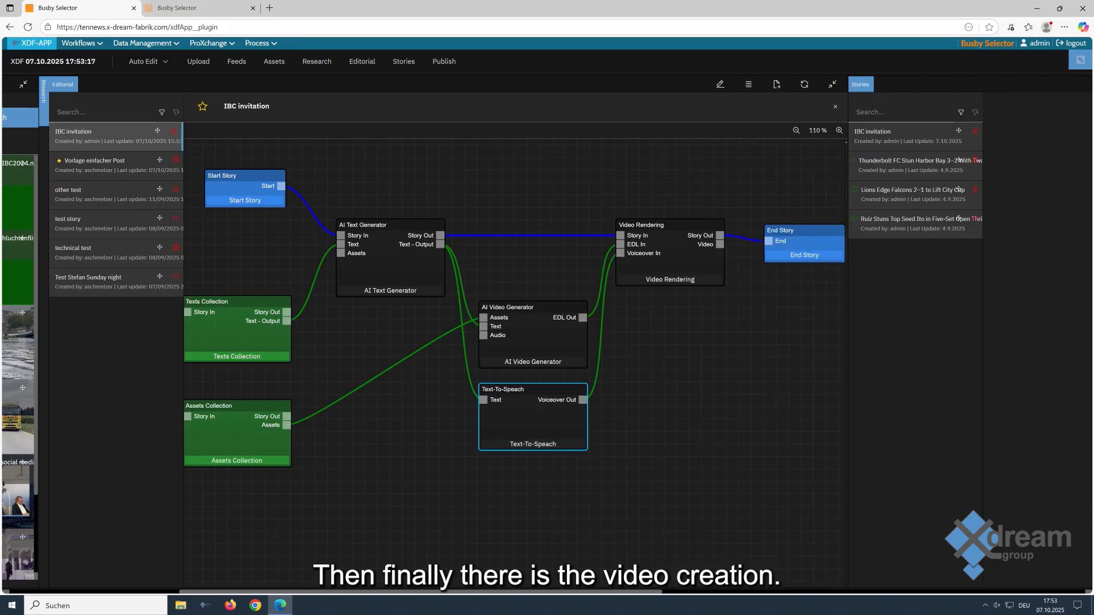
- Generate the video in the AI Video Generator node with the prompt "Create a social post video in professional style and tonality"
double_click(533, 338)
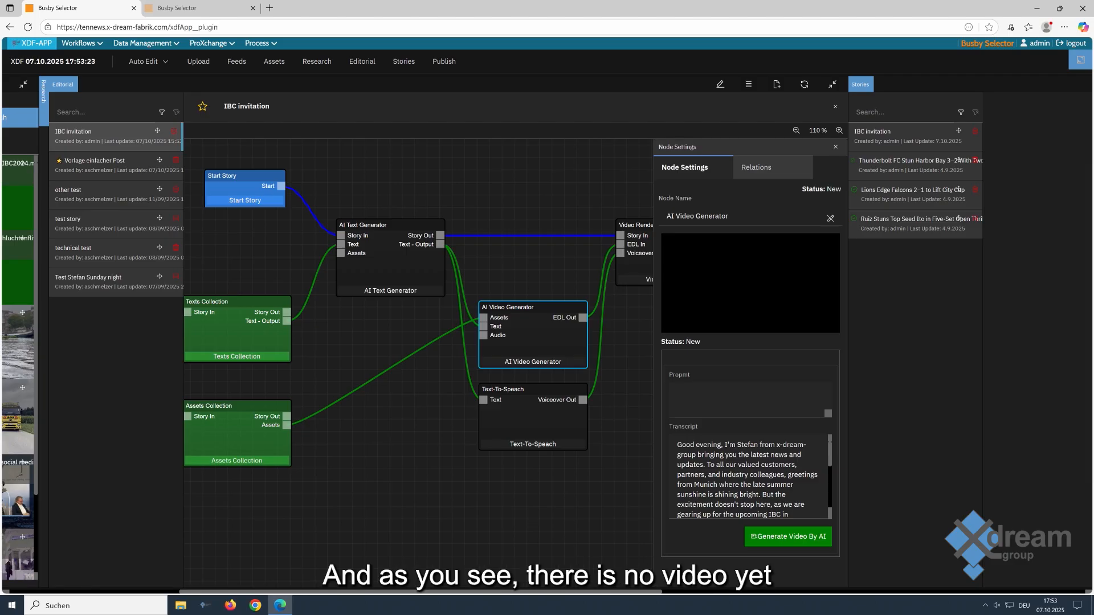
scroll(748, 477, "down", 3)
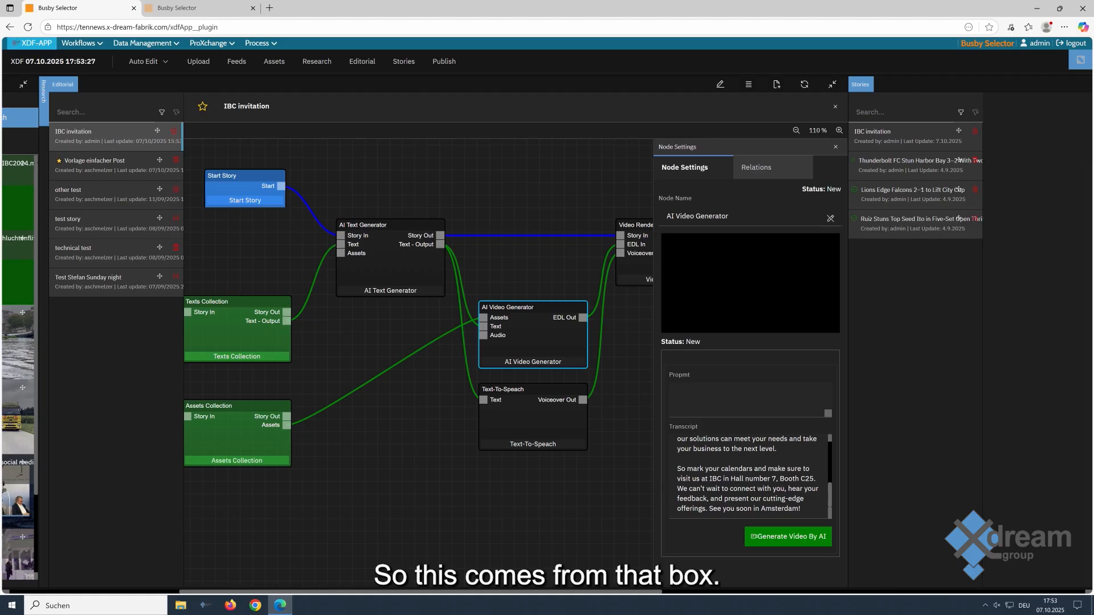
left_click(748, 400)
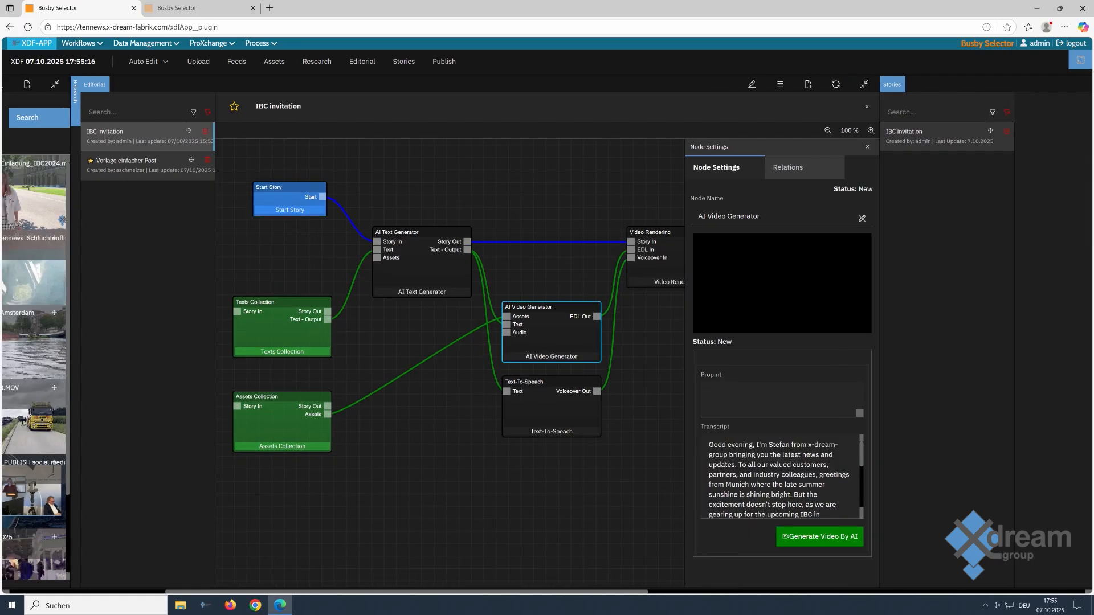
left_click(781, 399)
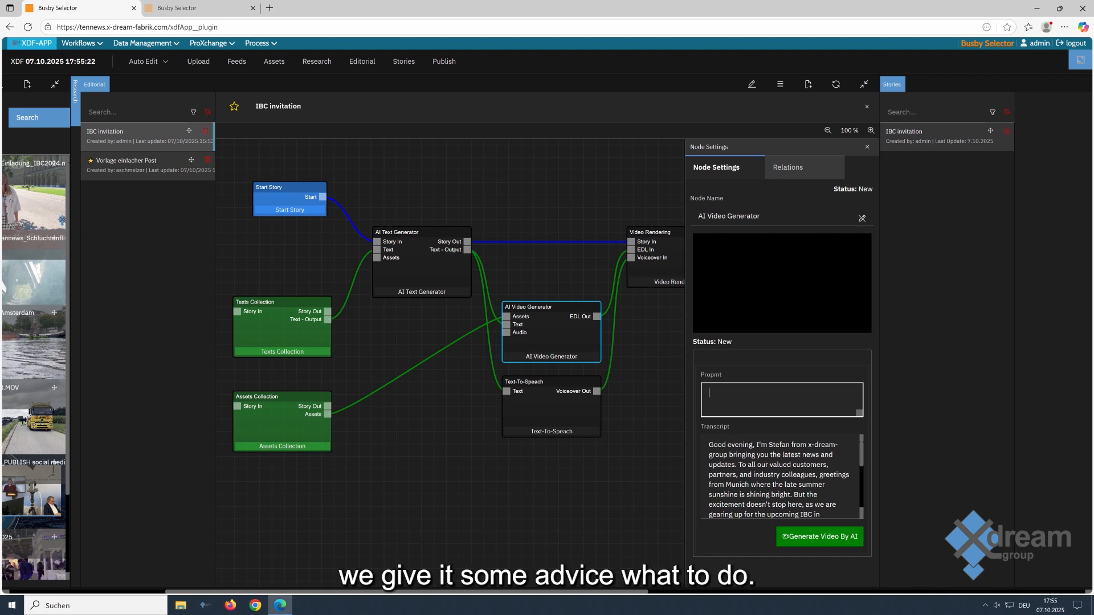
type("Create a sco")
key("BackSpace")
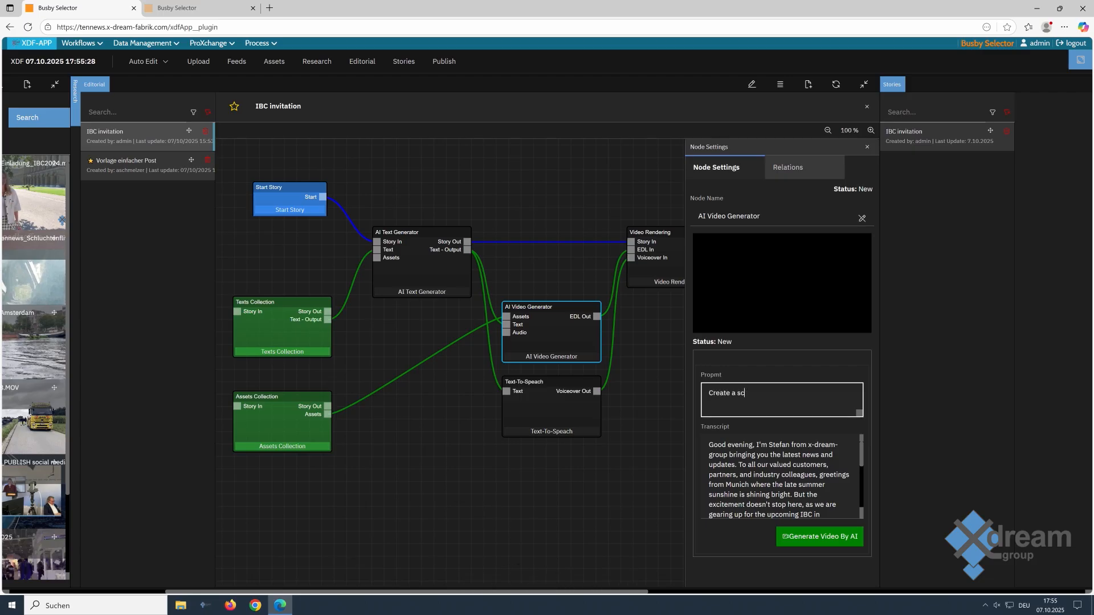
type("cial post")
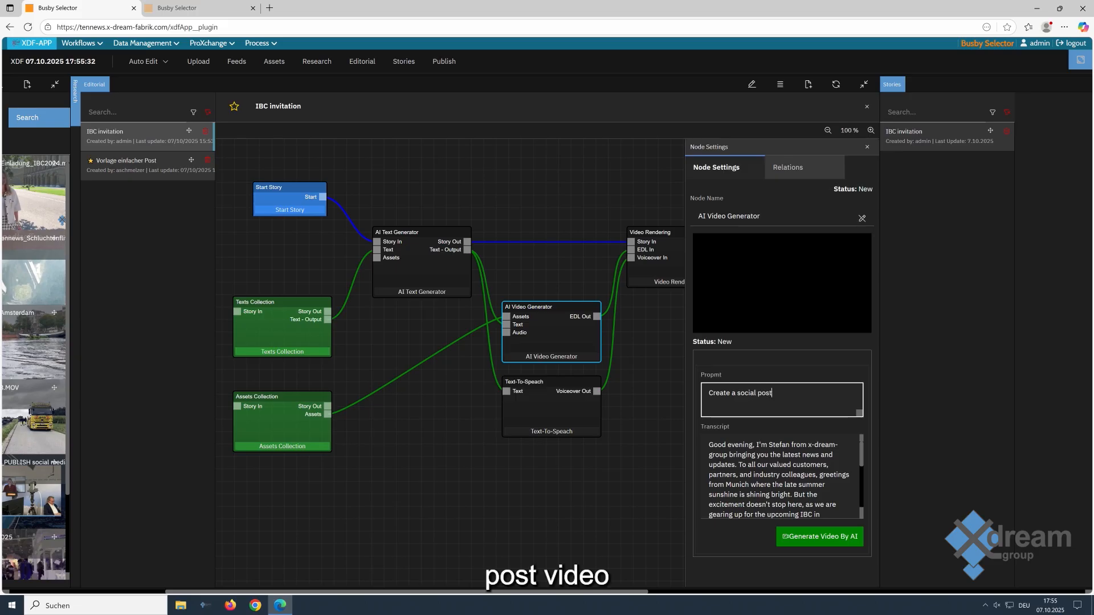
type(" video in professio")
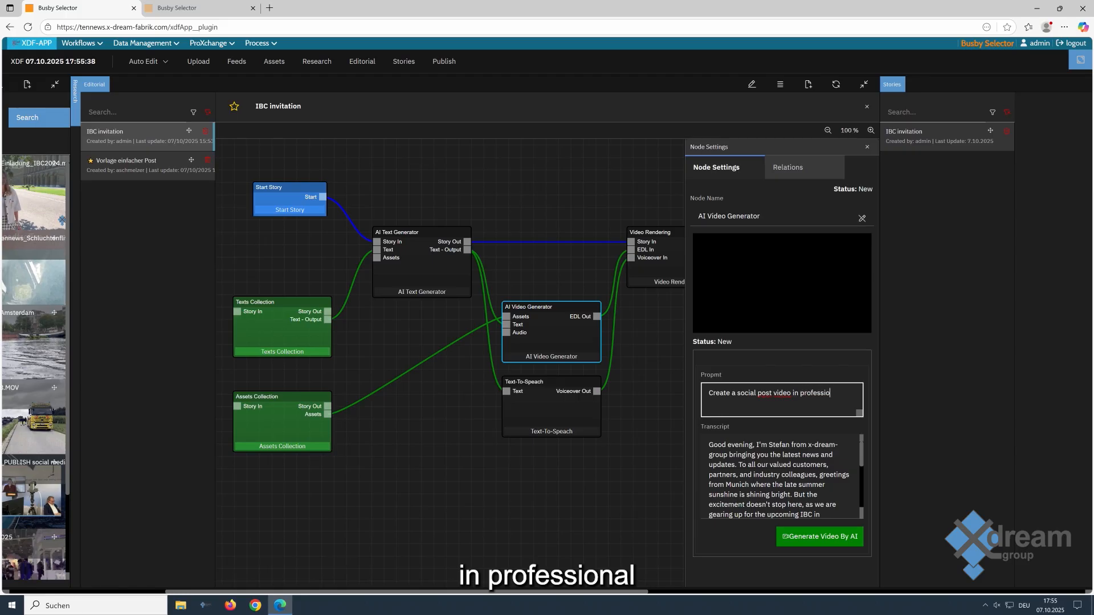
type("nal st")
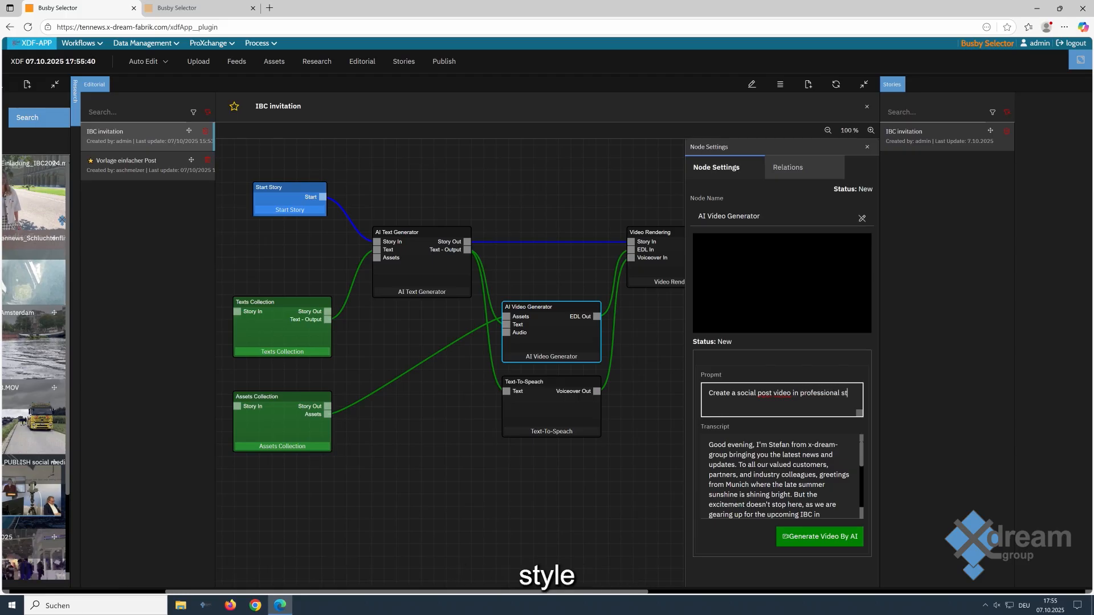
type("yle and ton")
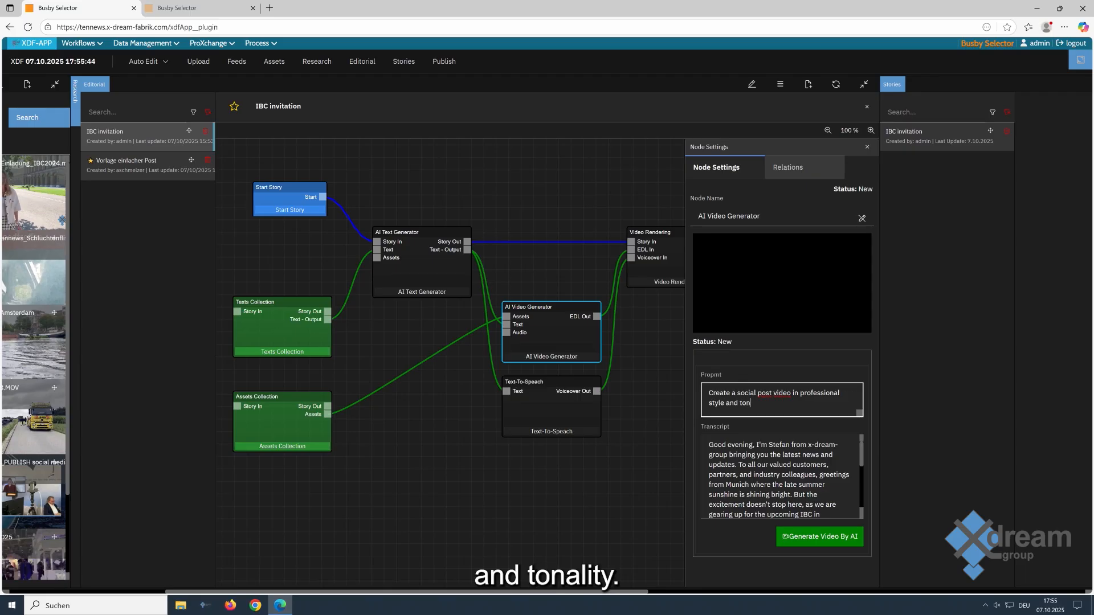
type("ality")
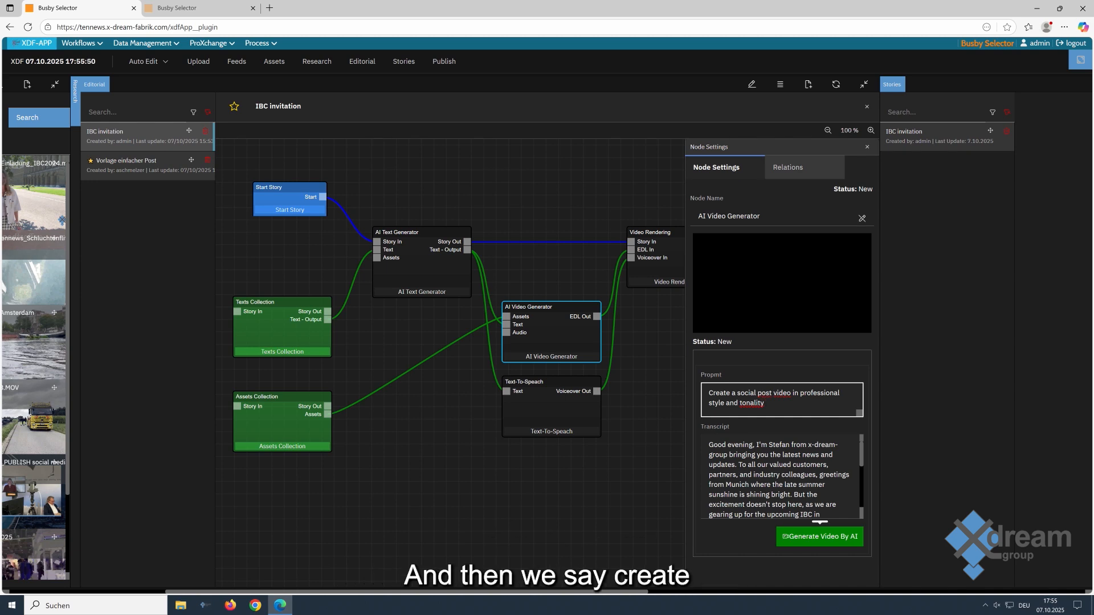
left_click(819, 536)
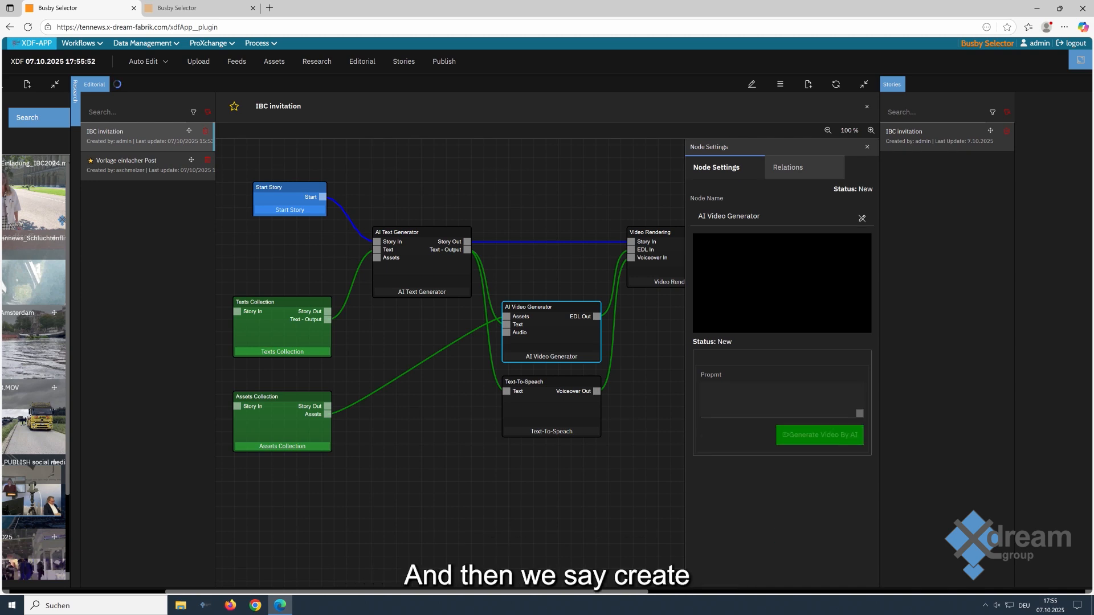
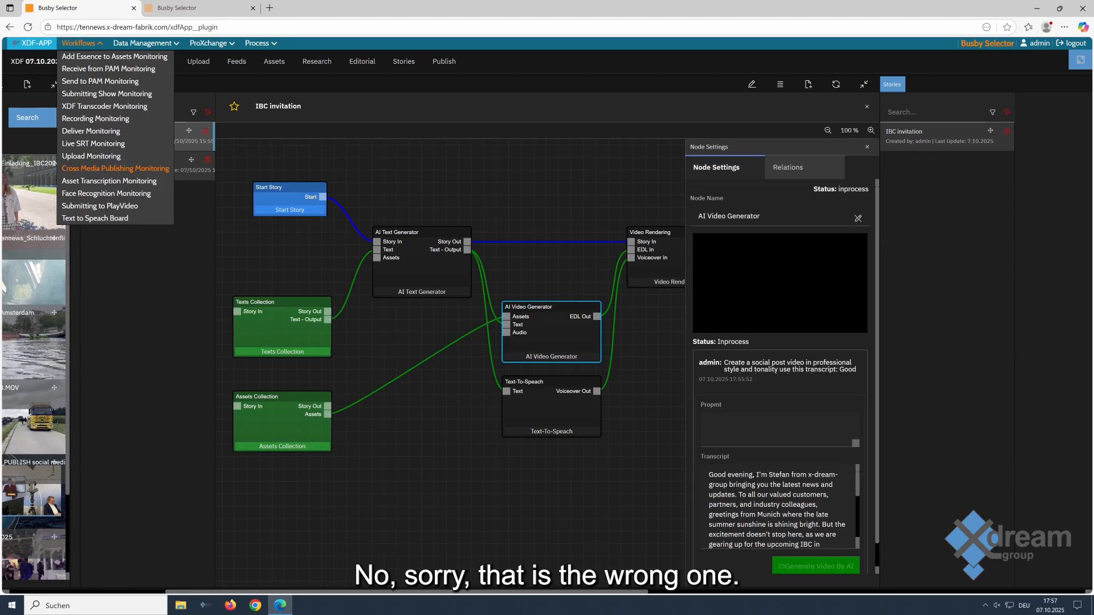
- Open the Submitting to PlayVideo workflow board to check the progress of the IBC invitation video job
left_click_drag(120, 169, 121, 207)
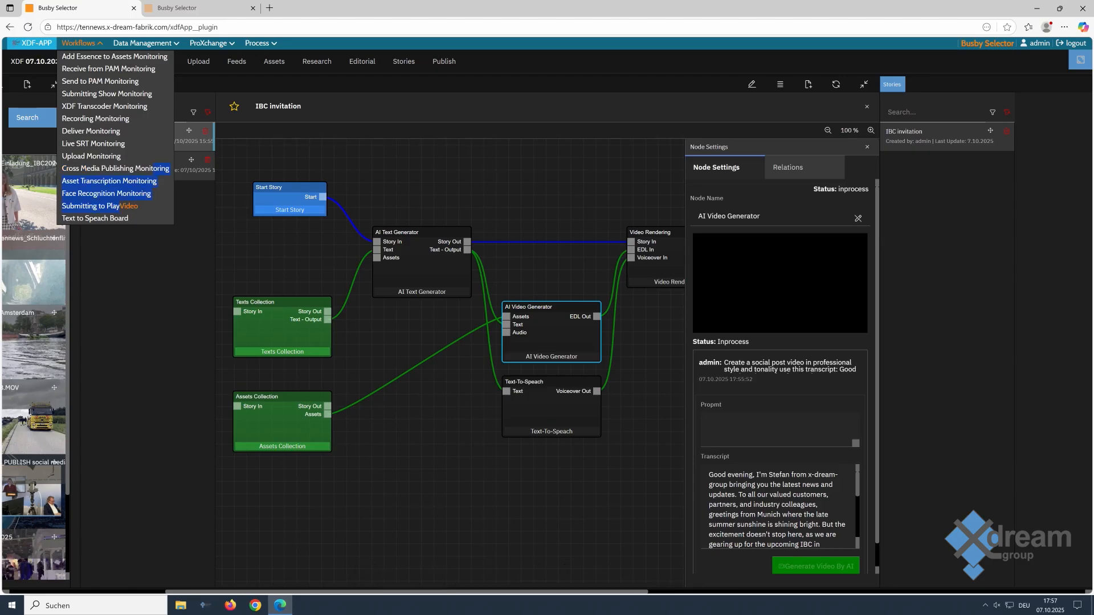
left_click(120, 207)
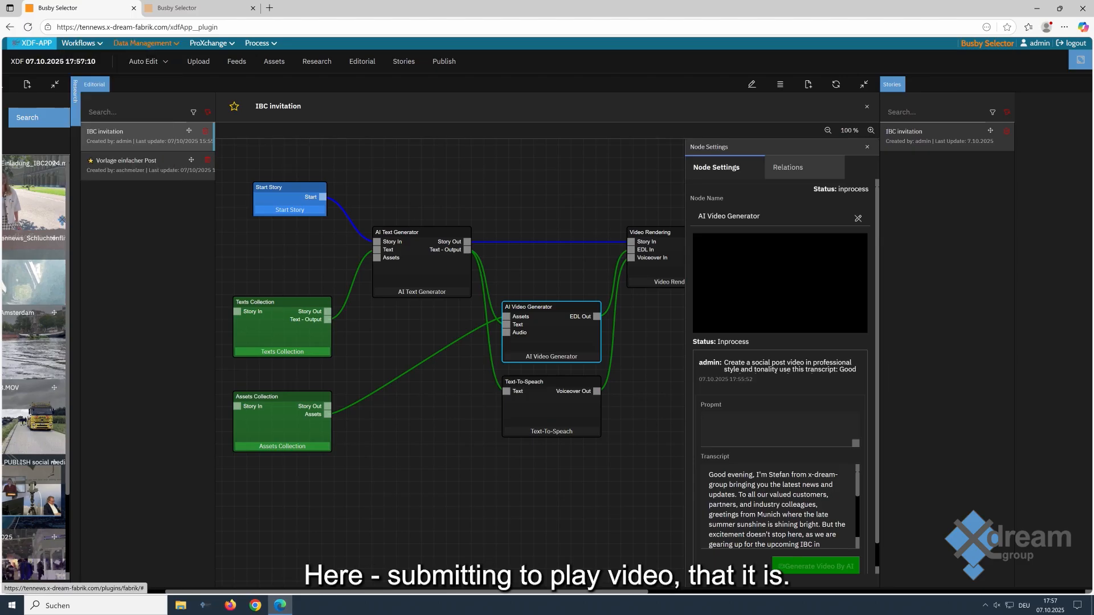
left_click(83, 43)
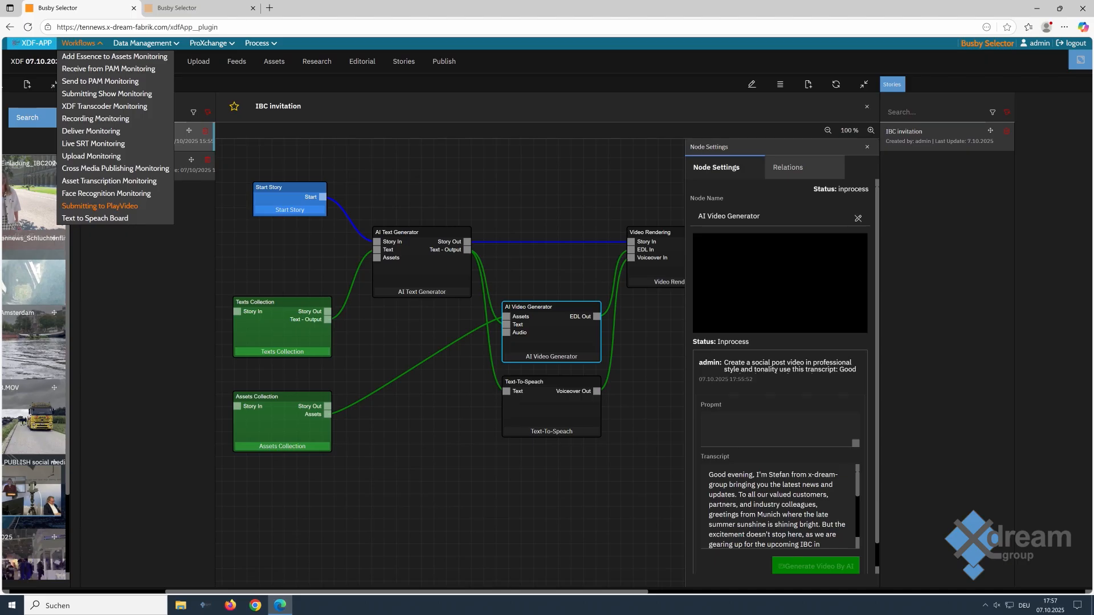
left_click(100, 206)
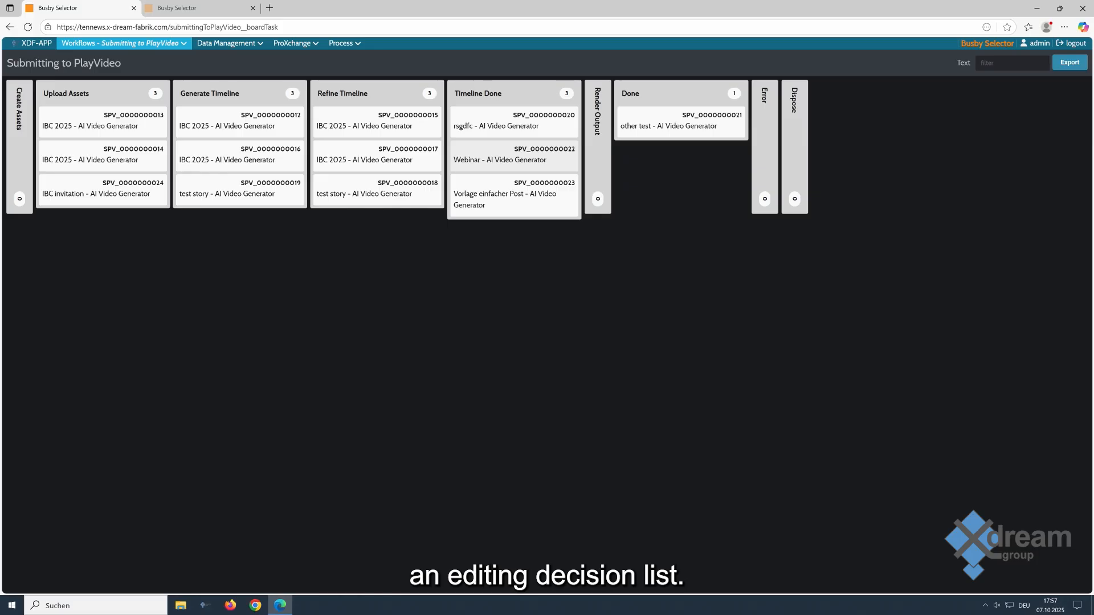
- Return to the XDF-APP workspace and check the AI Video Generator node's status in the IBC invitation post
left_click(36, 43)
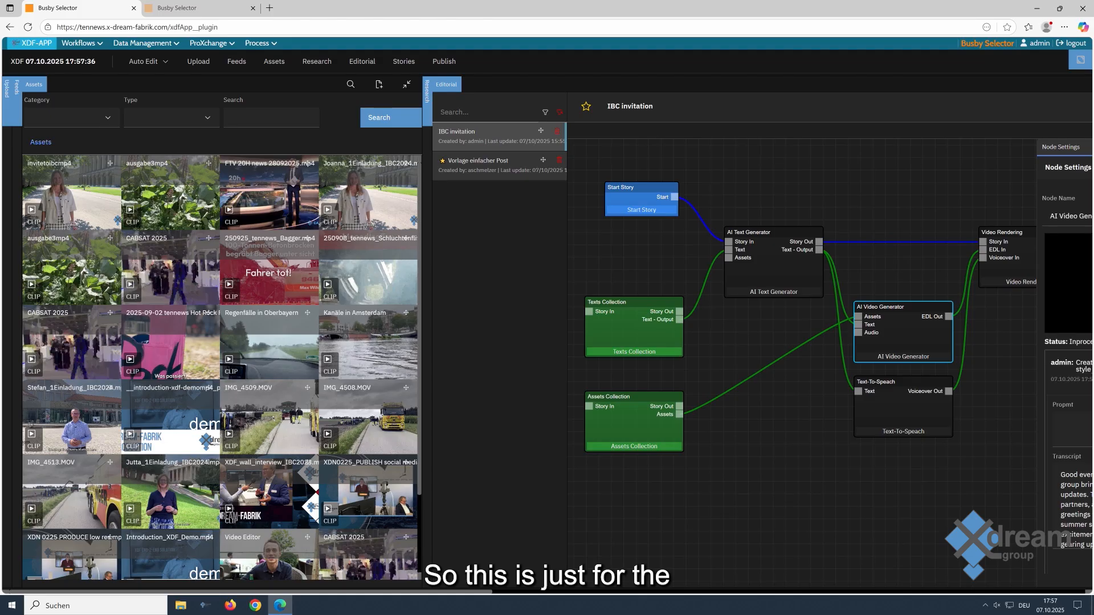
scroll(547, 330, "right", 7)
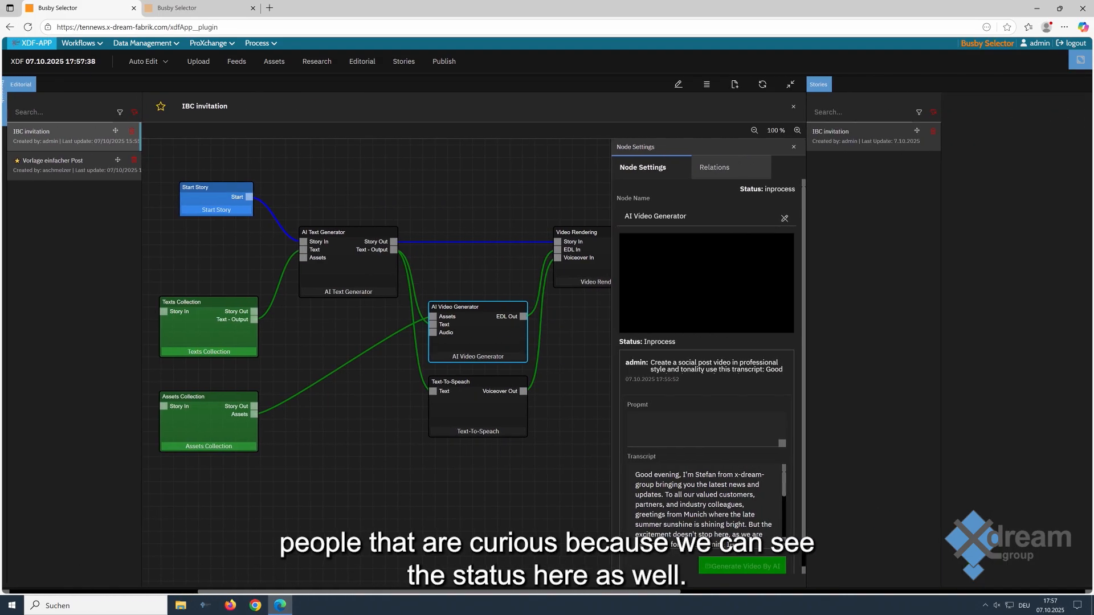
scroll(547, 331, "right", 1)
scroll(547, 331, "left", 2)
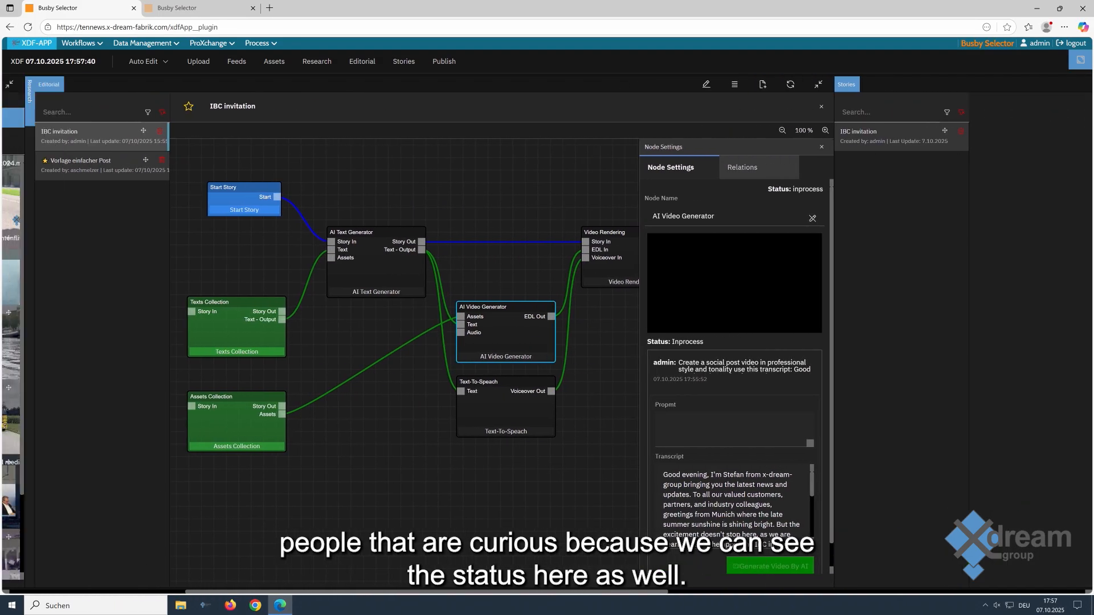
scroll(546, 330, "left", 1)
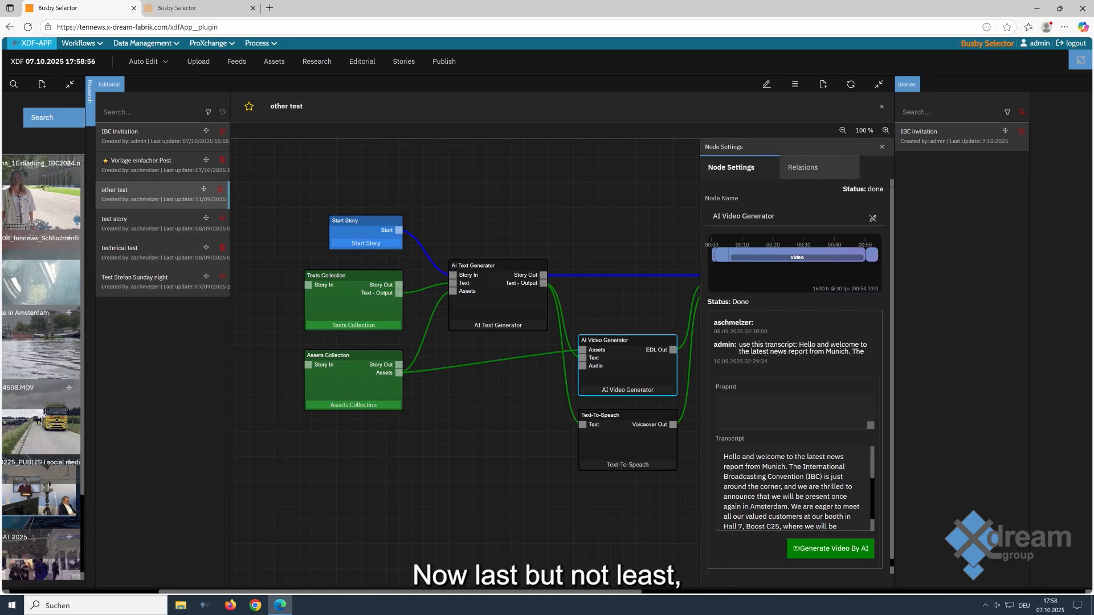
- Look over the AI Video Generator settings of the "other test" post and close them
scroll(795, 373, "down", 1)
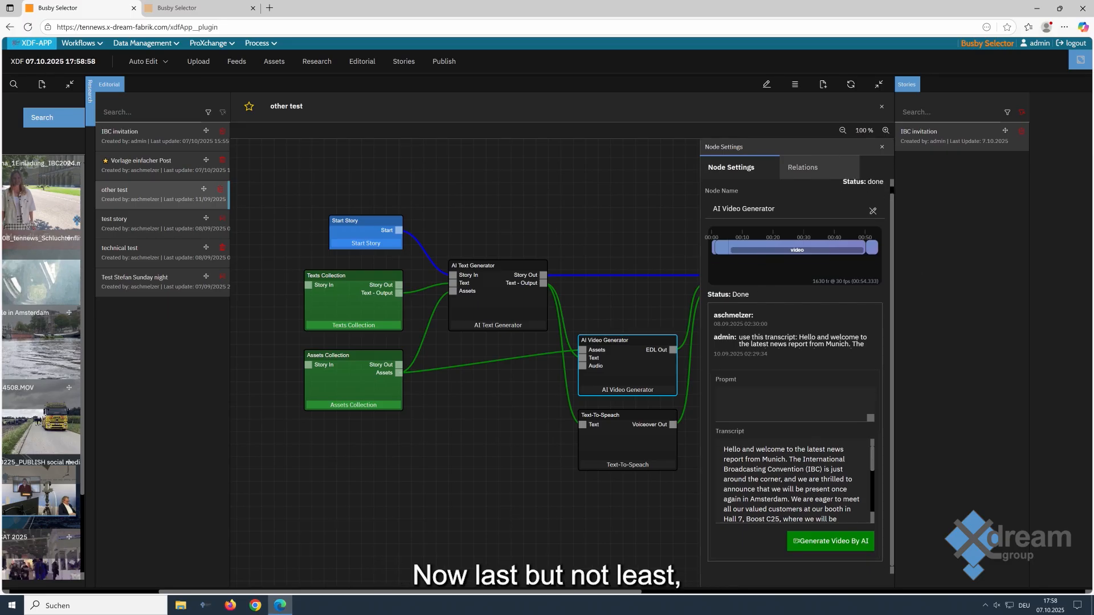
left_click(882, 147)
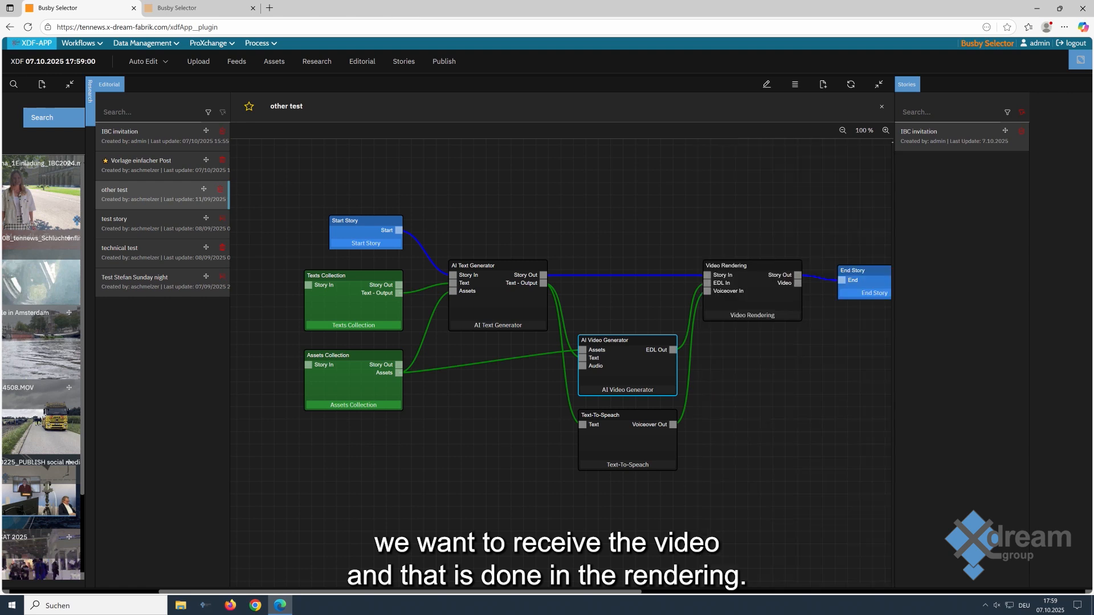
- Look over the Video Rendering and End Story node settings of the "other test" post
double_click(752, 299)
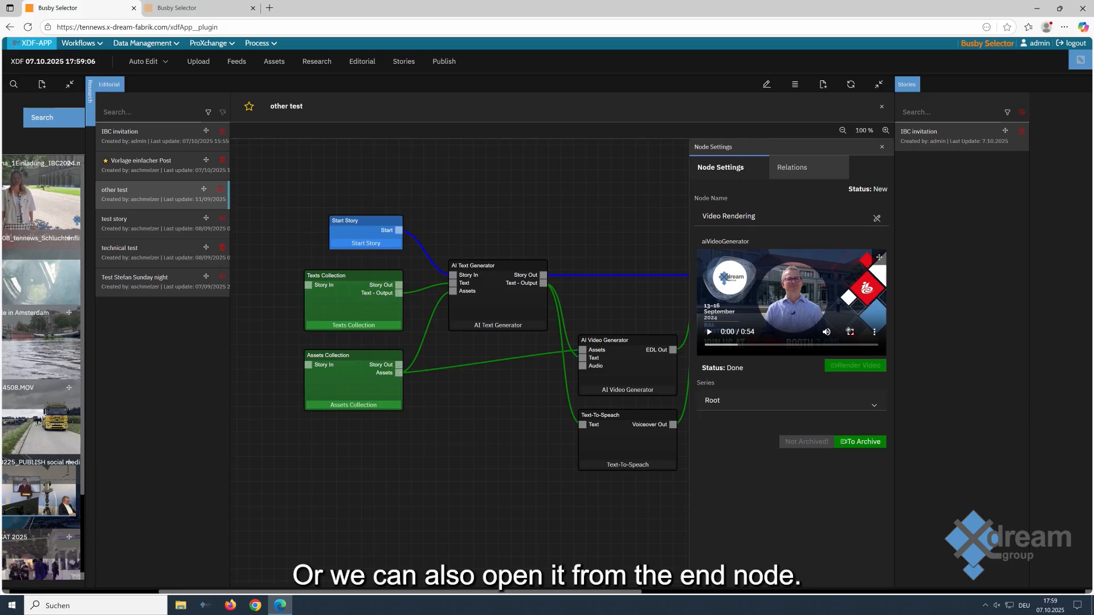
left_click(882, 147)
double_click(866, 282)
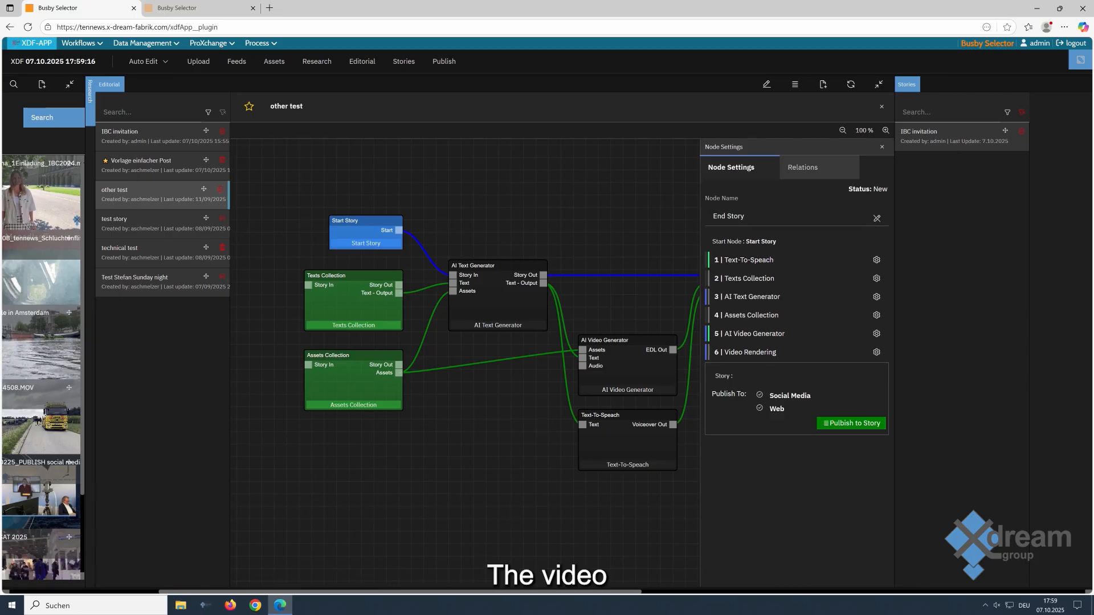
left_click(882, 147)
- Send the rendered video of the "other test" post to the archive from the Video Rendering node and close its settings
left_click(752, 291)
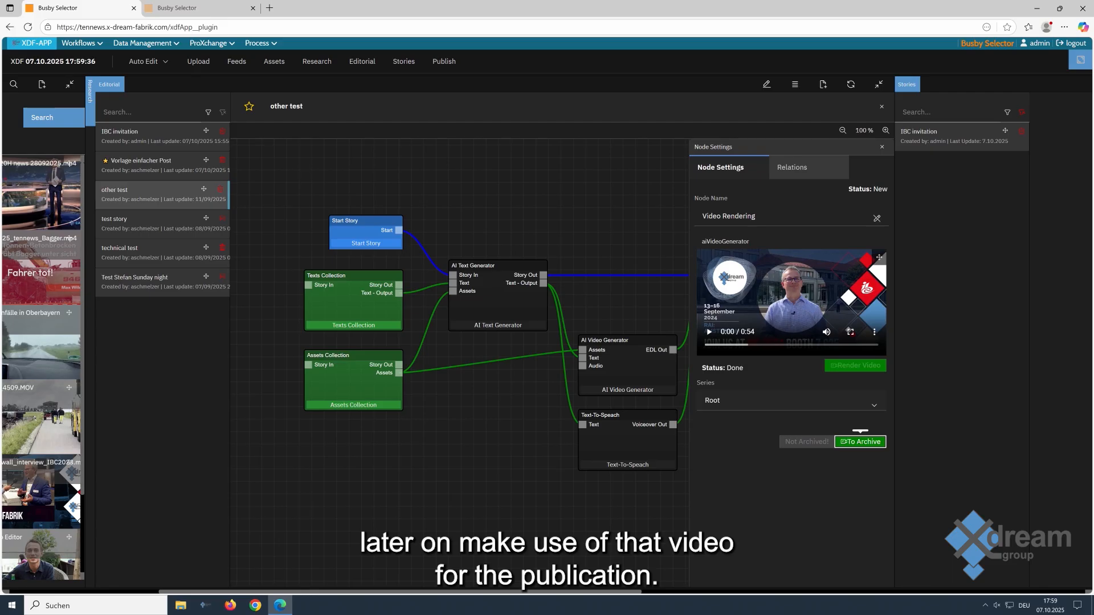
left_click(861, 442)
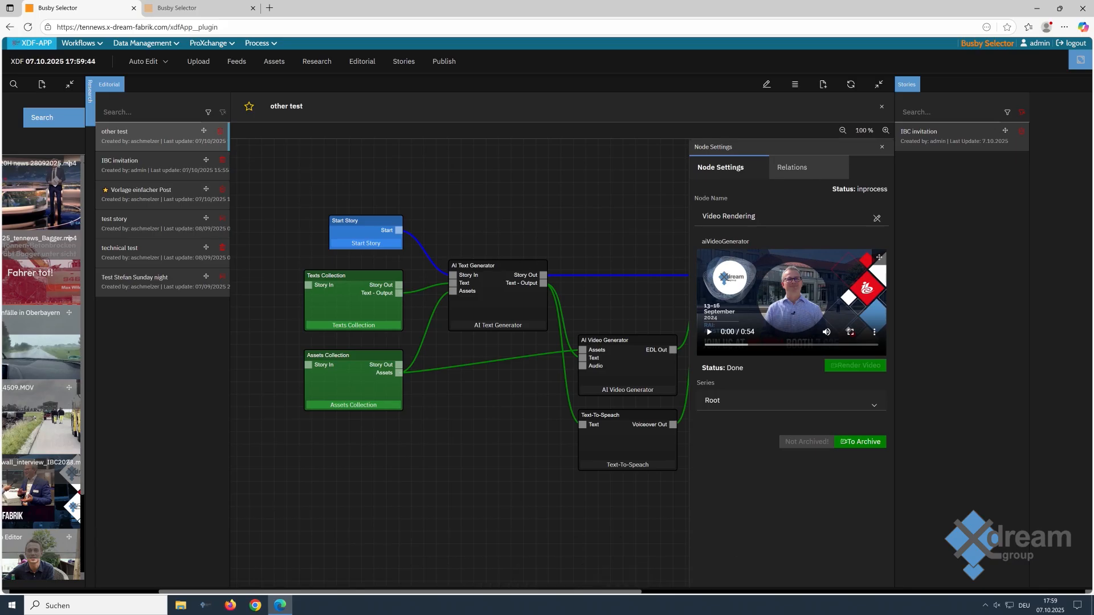
left_click(882, 147)
- Assign the IBC invitation story in the End Story node, save the post and publish it to that story
left_click(866, 282)
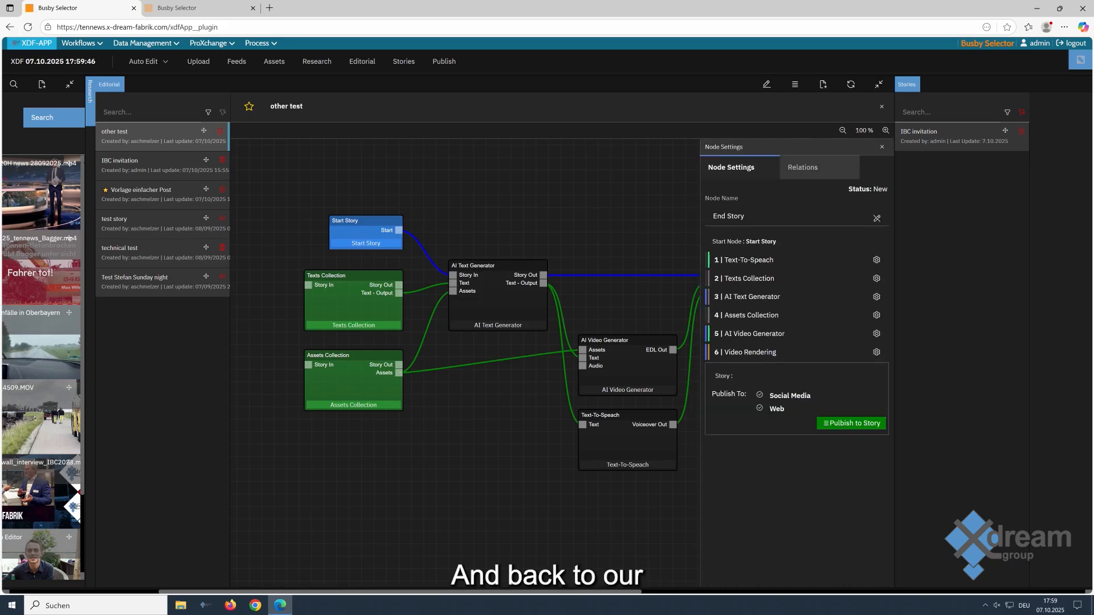
left_click(851, 423)
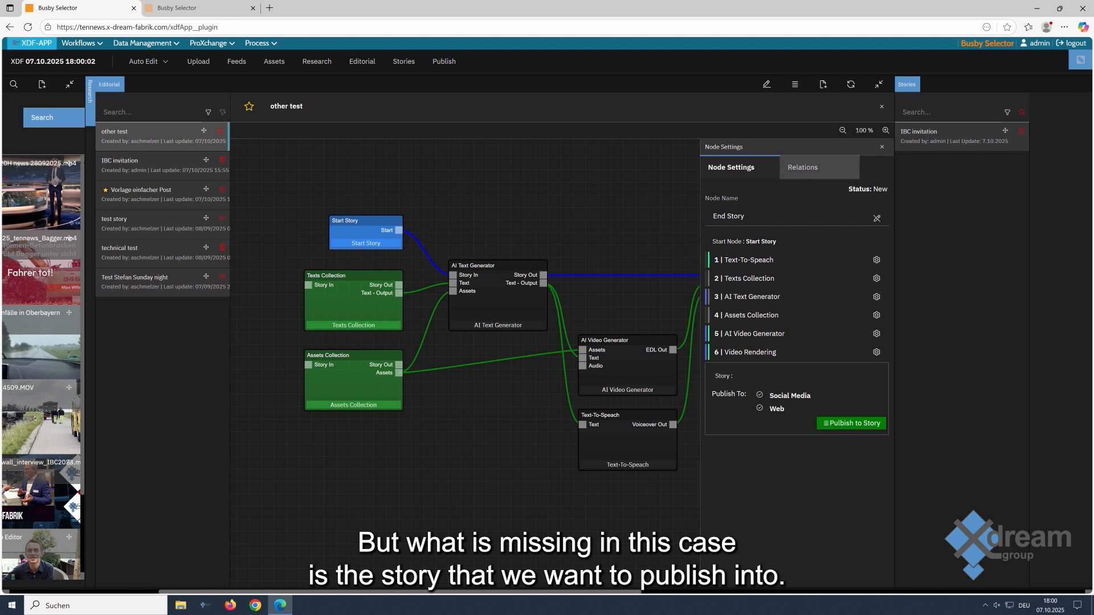
left_click(766, 84)
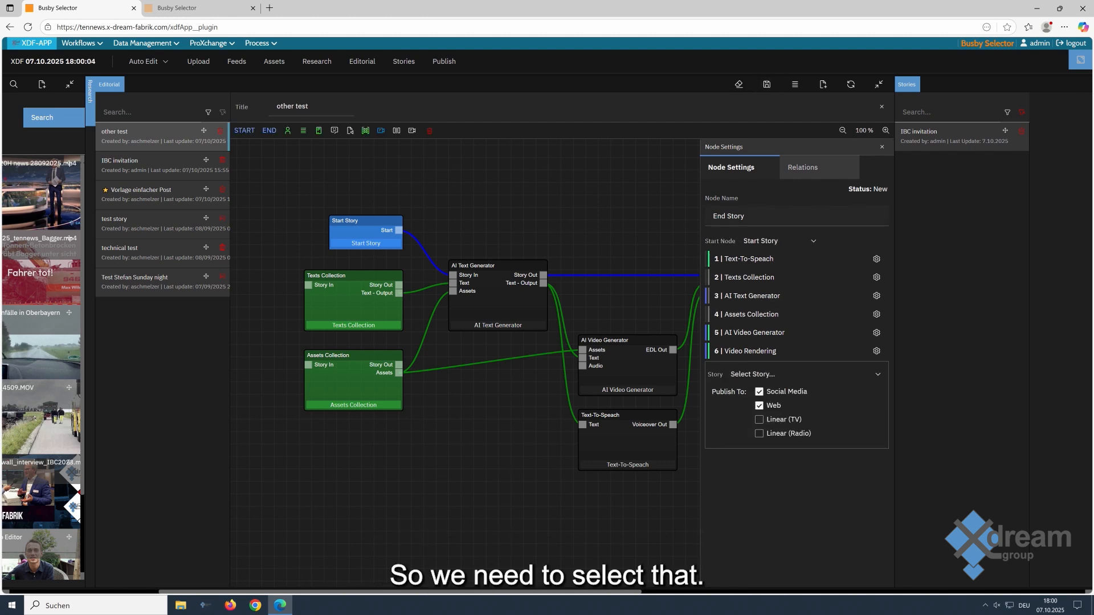
left_click(803, 374)
left_click(753, 406)
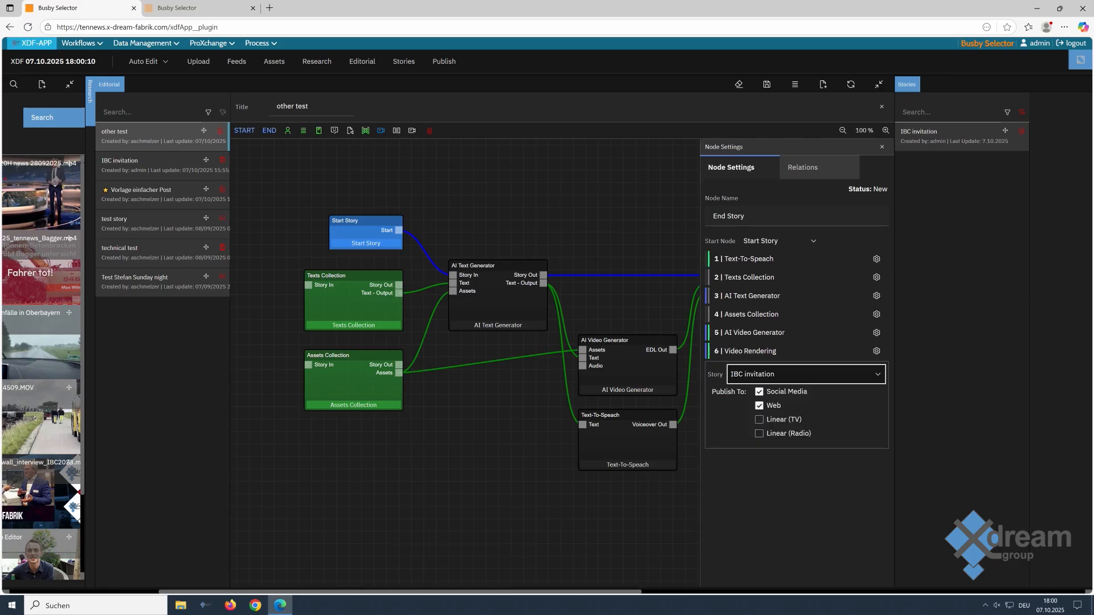
left_click(768, 85)
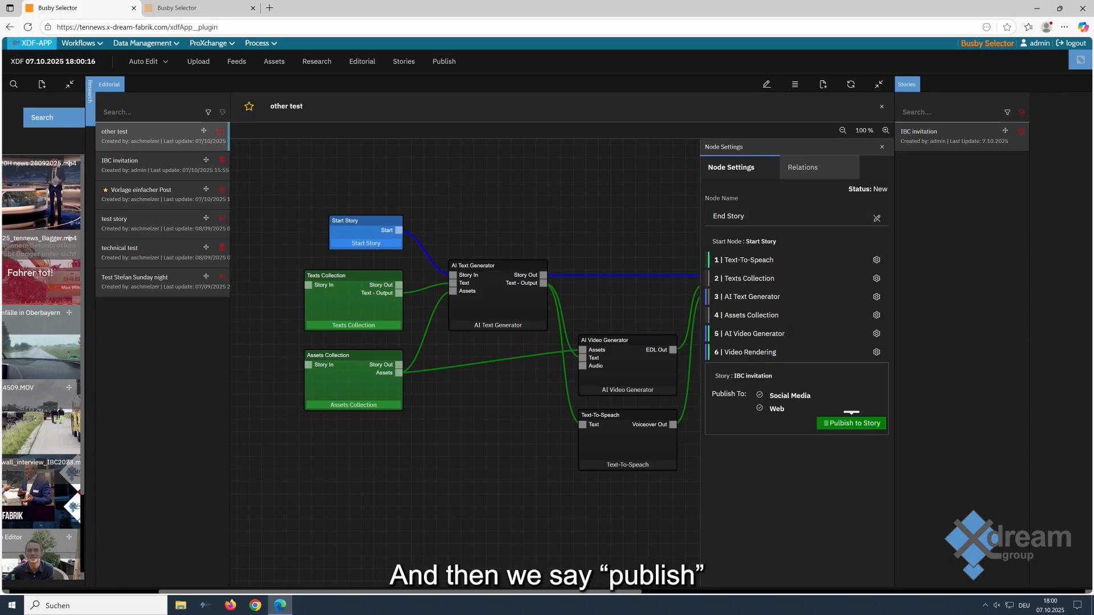
left_click(851, 423)
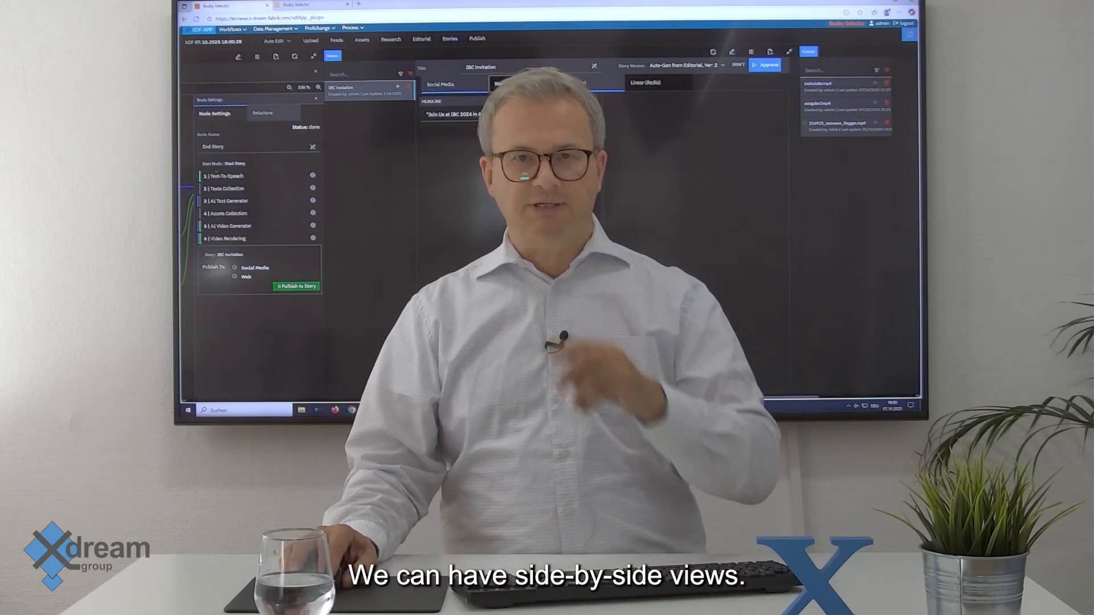
- Examine the Web content of the IBC invitation story and its earlier version 1
left_click(499, 84)
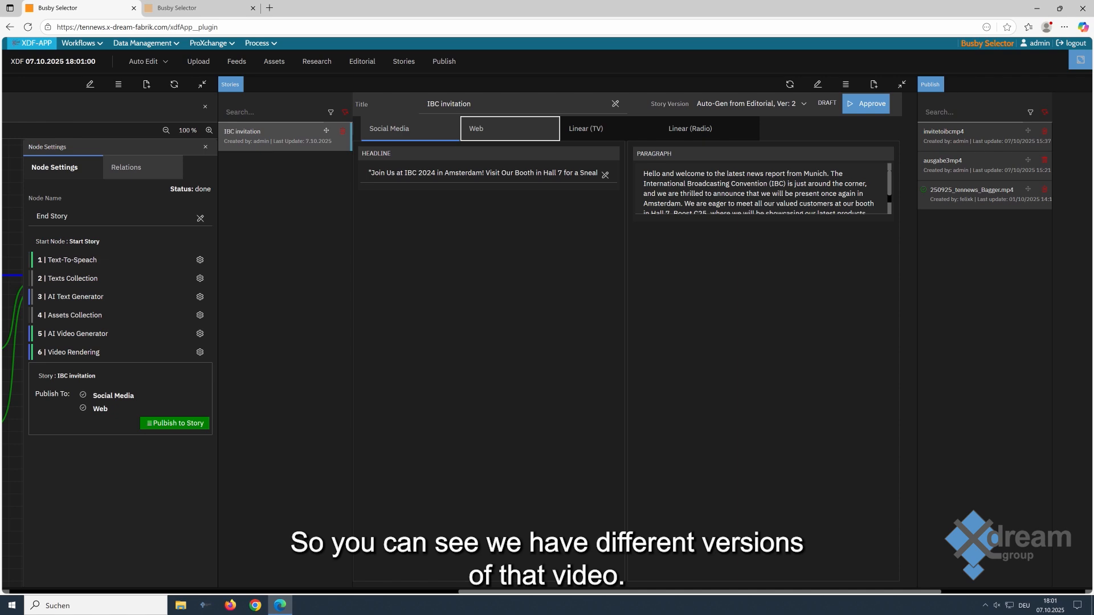
left_click(752, 104)
left_click(751, 136)
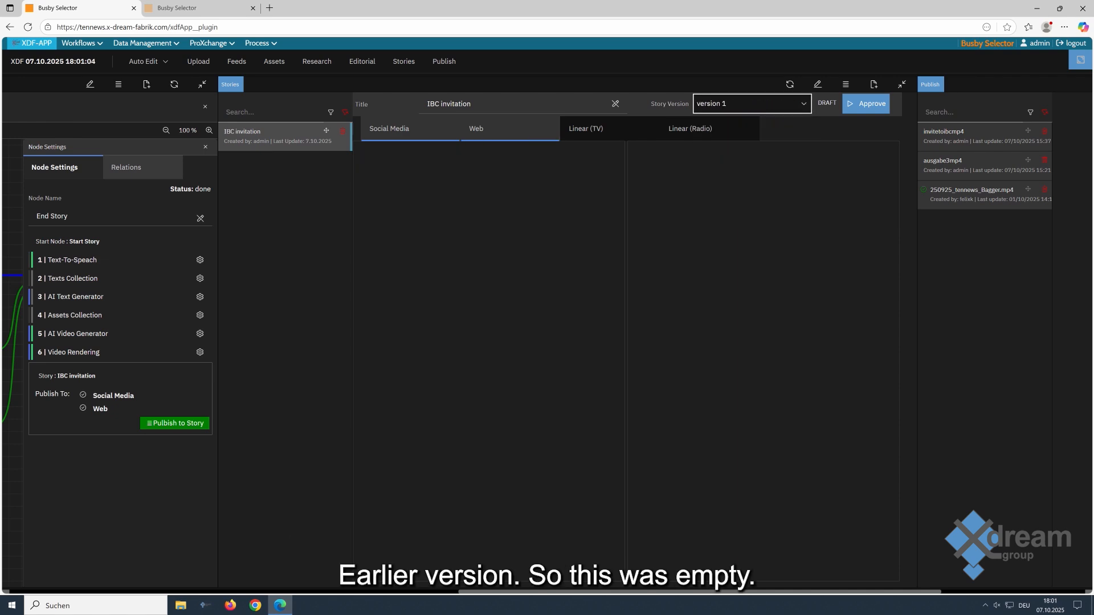
- Switch the IBC invitation story back to version "Auto-Gen from Editorial, Ver: 2" and approve it
left_click(751, 103)
left_click(747, 118)
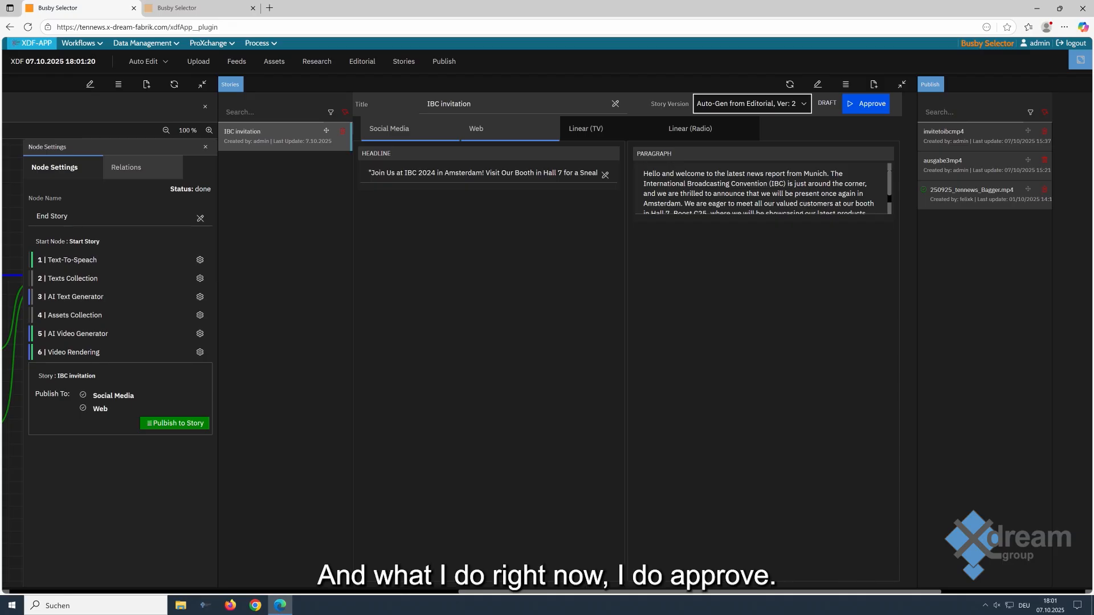
left_click(865, 104)
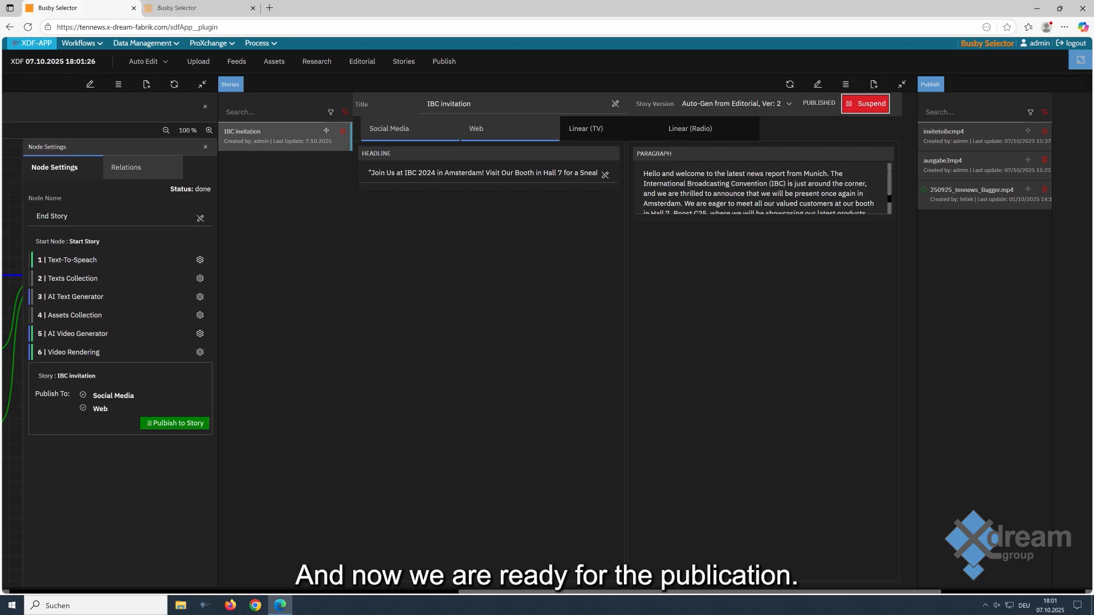
- Create a new publish entry with the name "IBC inviation"
left_click_drag(699, 592, 771, 592)
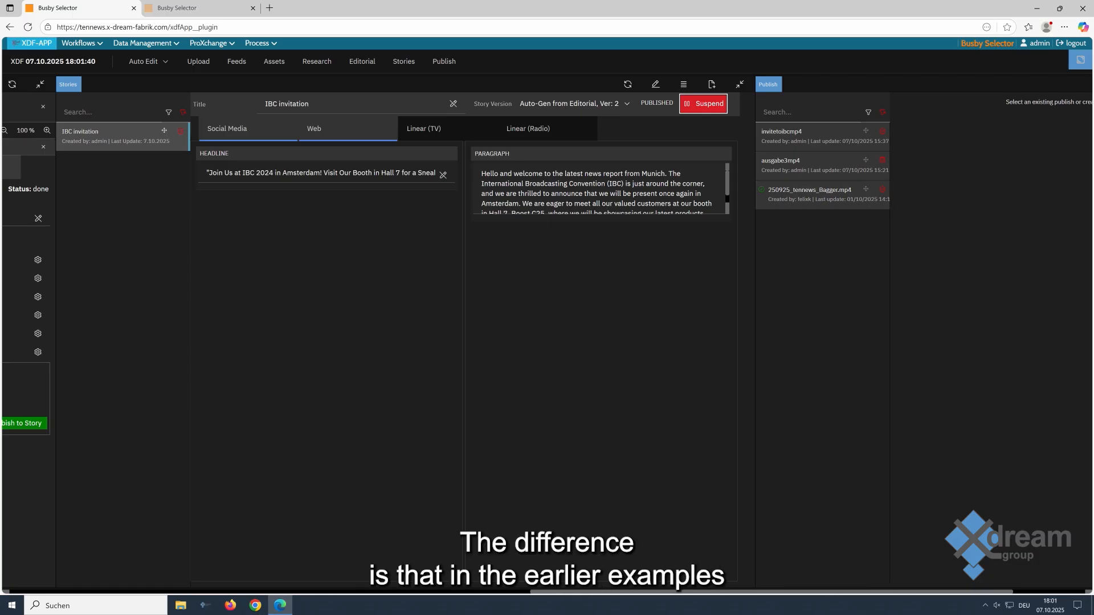
scroll(547, 335, "right", 3)
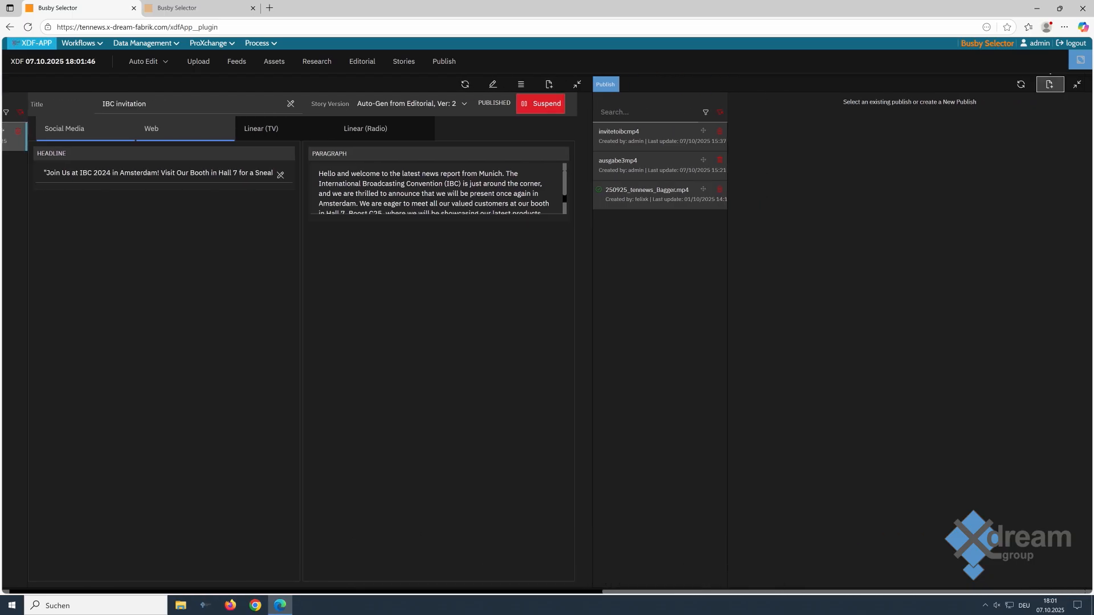
left_click(1049, 84)
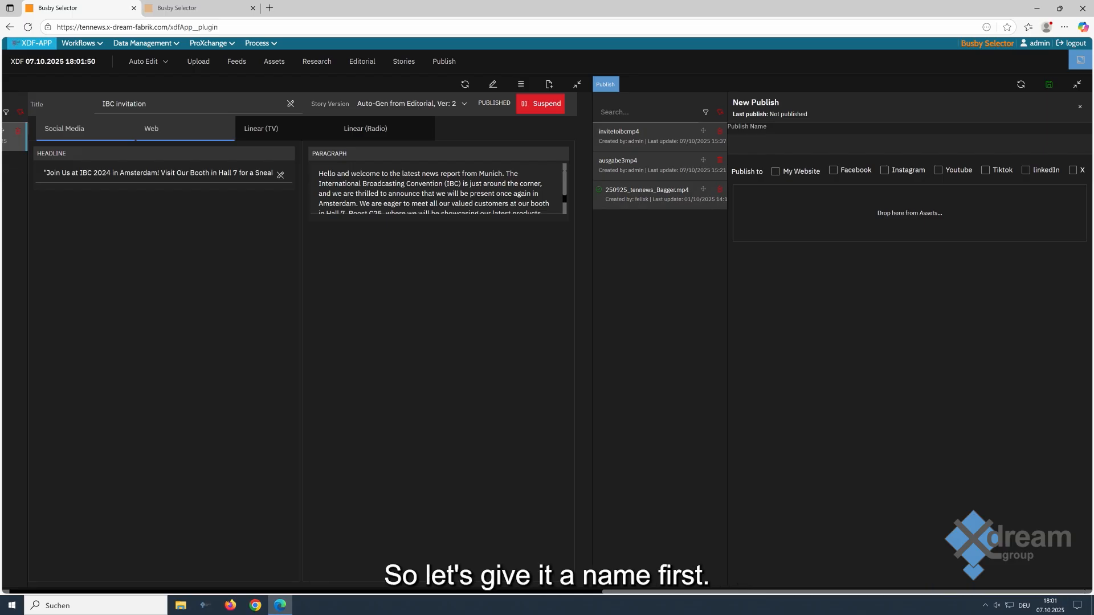
left_click(736, 144)
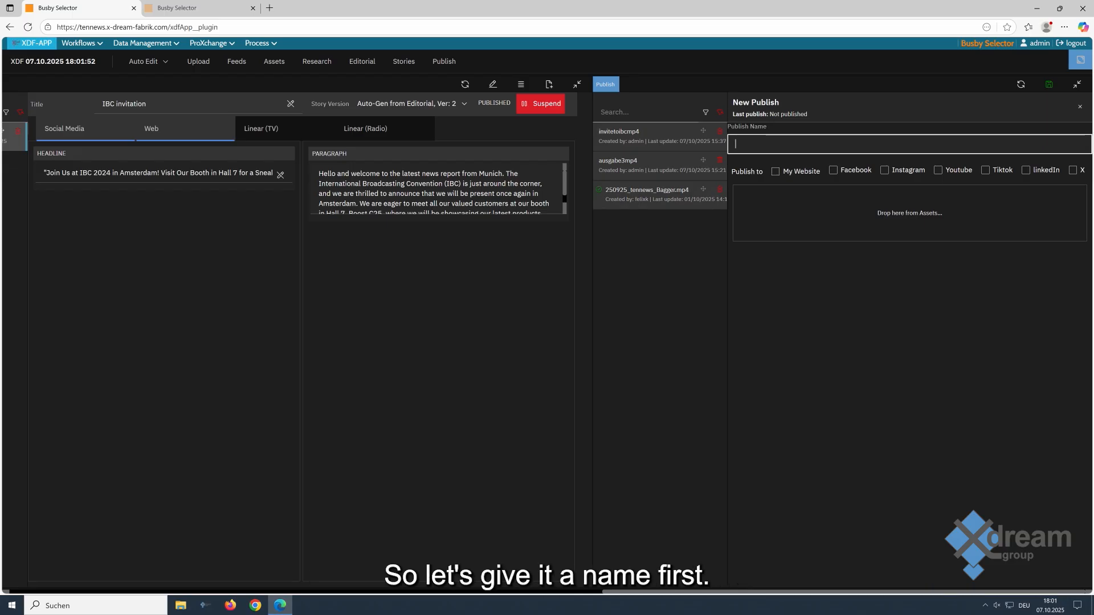
type("IBC invio")
key("BackSpace")
type("ata")
key("BackSpace")
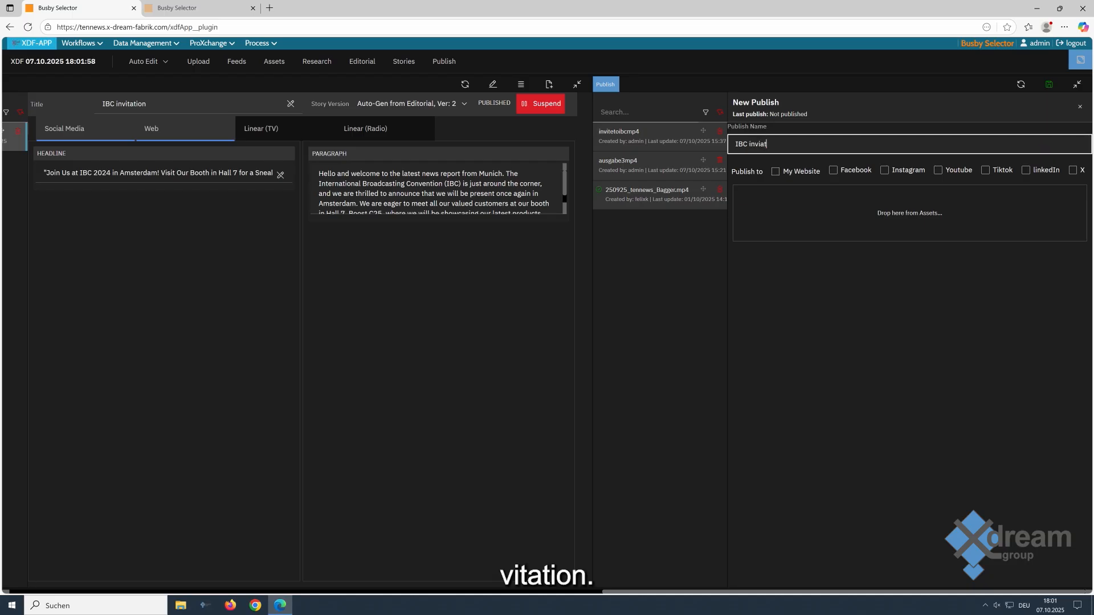
type("ion")
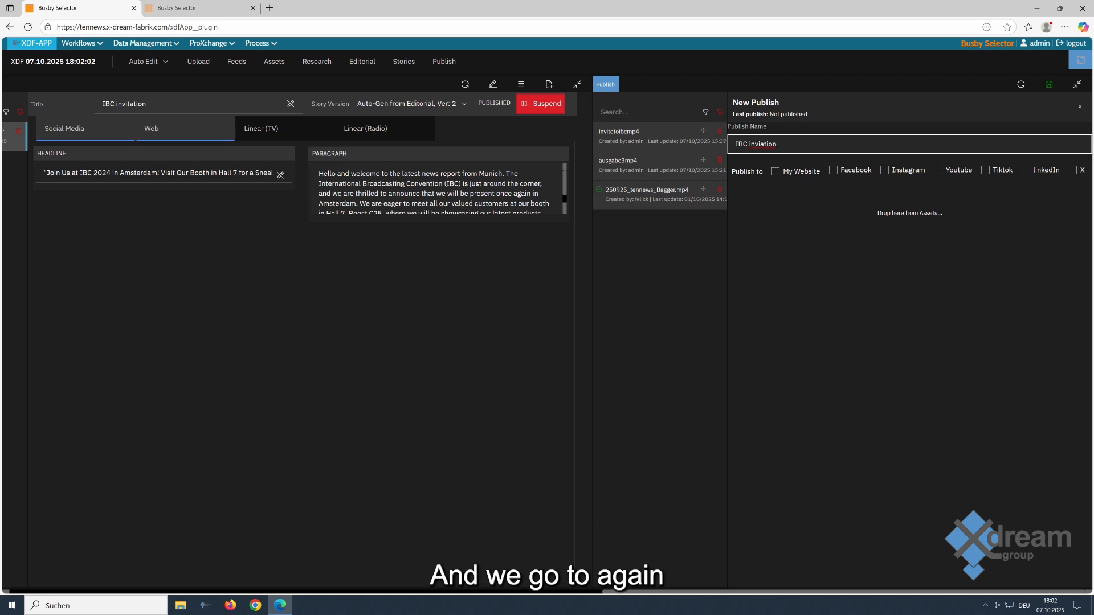
- Select Youtube, linkedIn and X as targets of the new publish entry and add the IBC invitation story to it
left_click(937, 170)
left_click(1025, 170)
left_click(1073, 170)
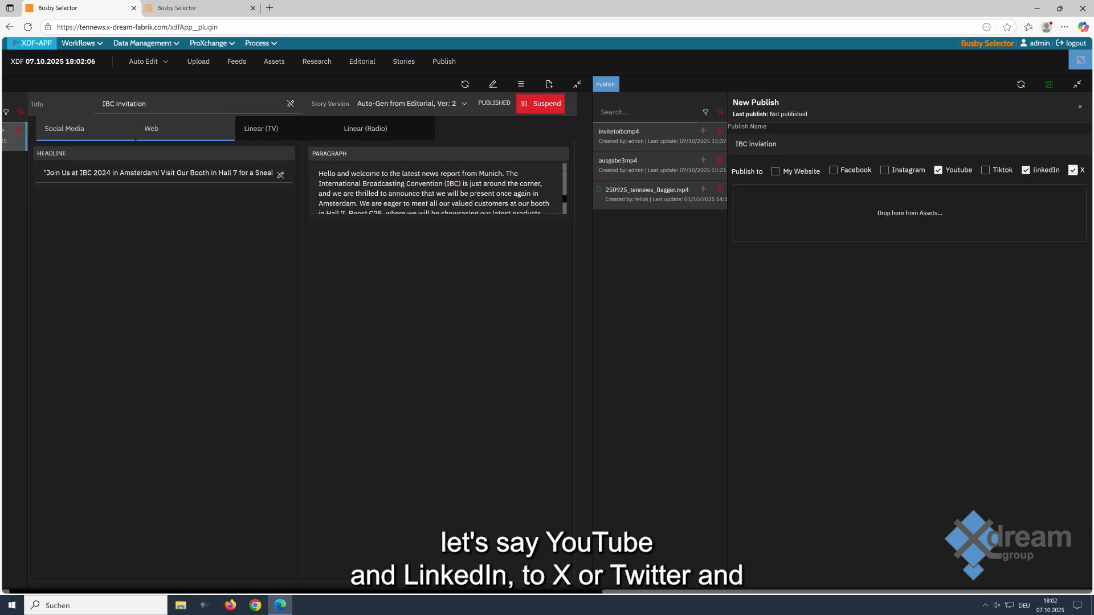
left_click_drag(4, 131, 845, 194)
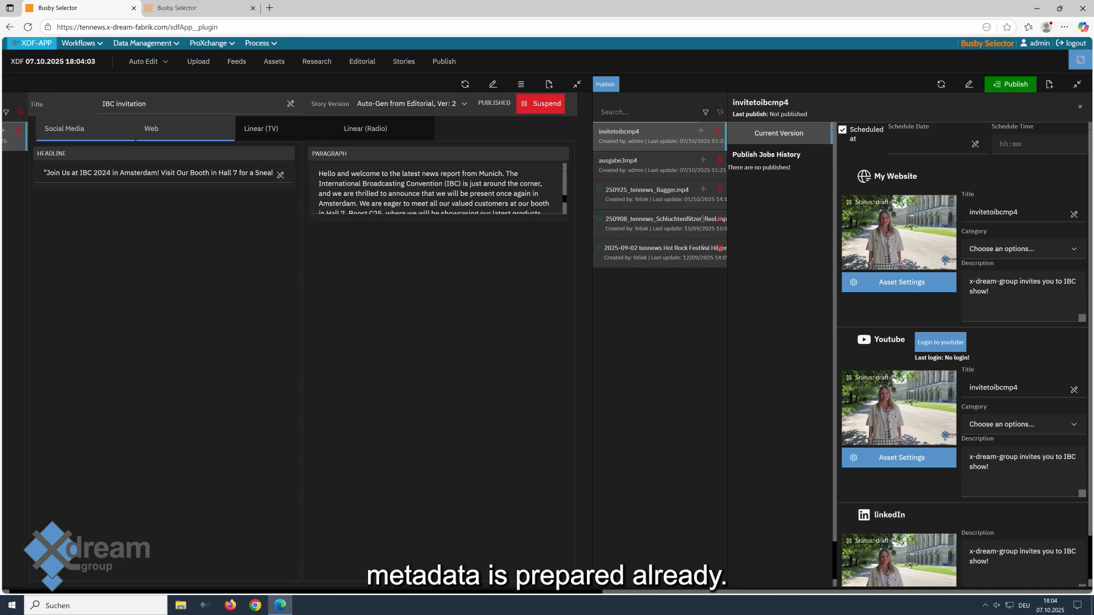
- Try to set the invitetoibcmp4 publish categories to News for My Website and News & Politics for Youtube
left_click(1023, 249)
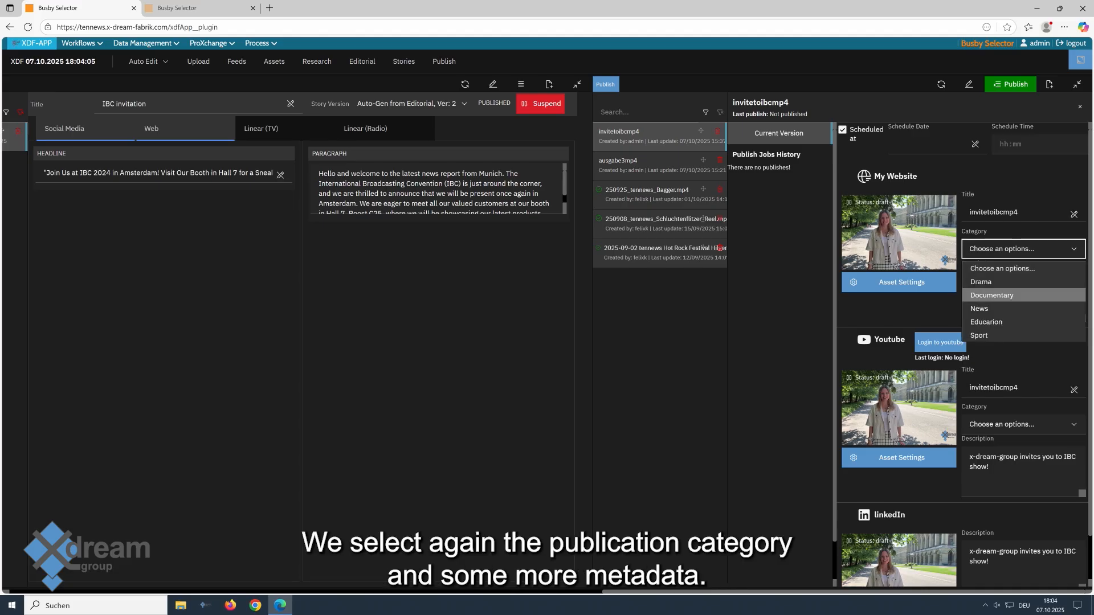
left_click(1014, 309)
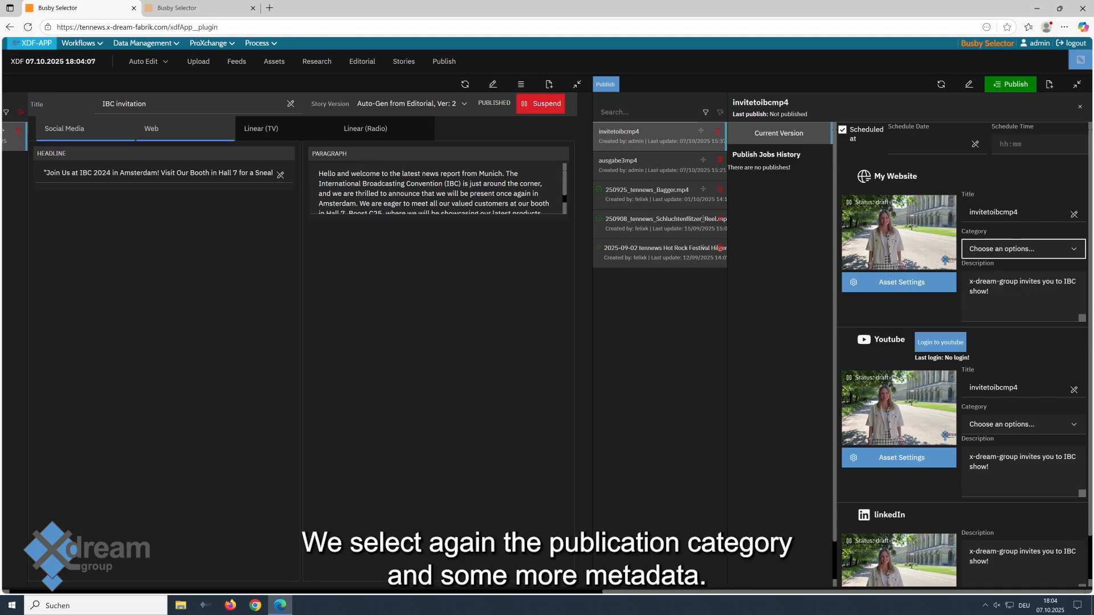
left_click(1020, 424)
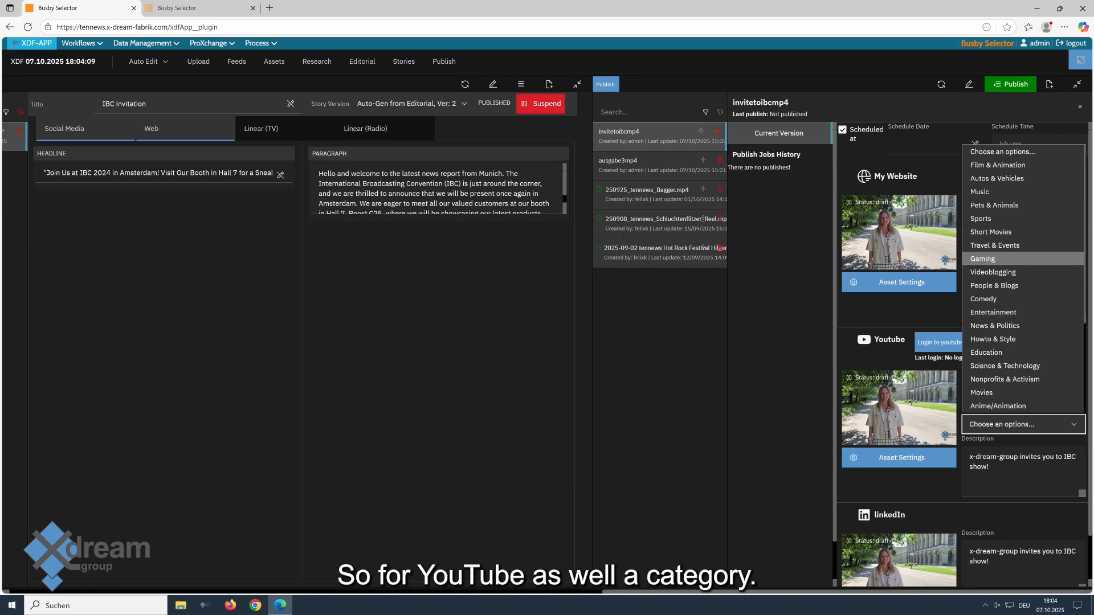
left_click(995, 326)
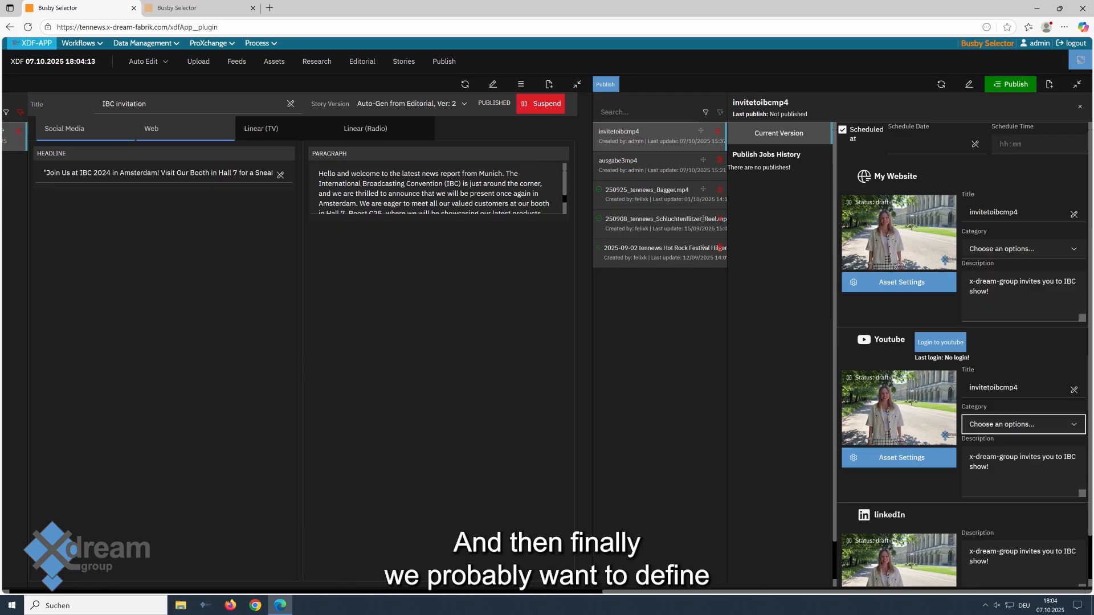
- Schedule the invitetoibcmp4 publish entry for 08.10.2025 at 10:00 and save it
left_click(969, 85)
left_click(934, 144)
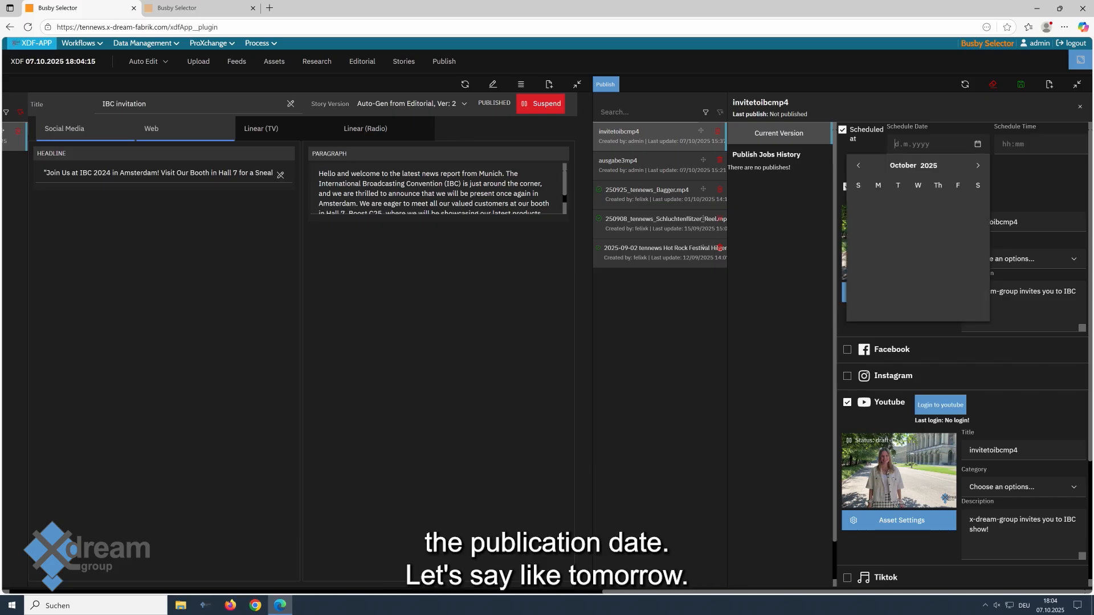
left_click(917, 225)
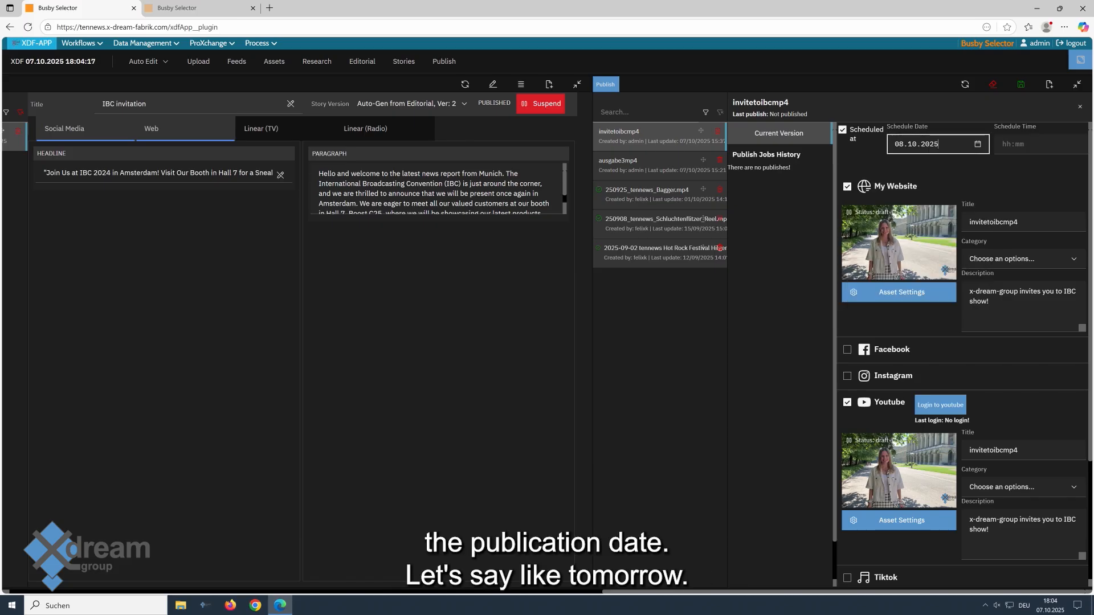
left_click(1023, 144)
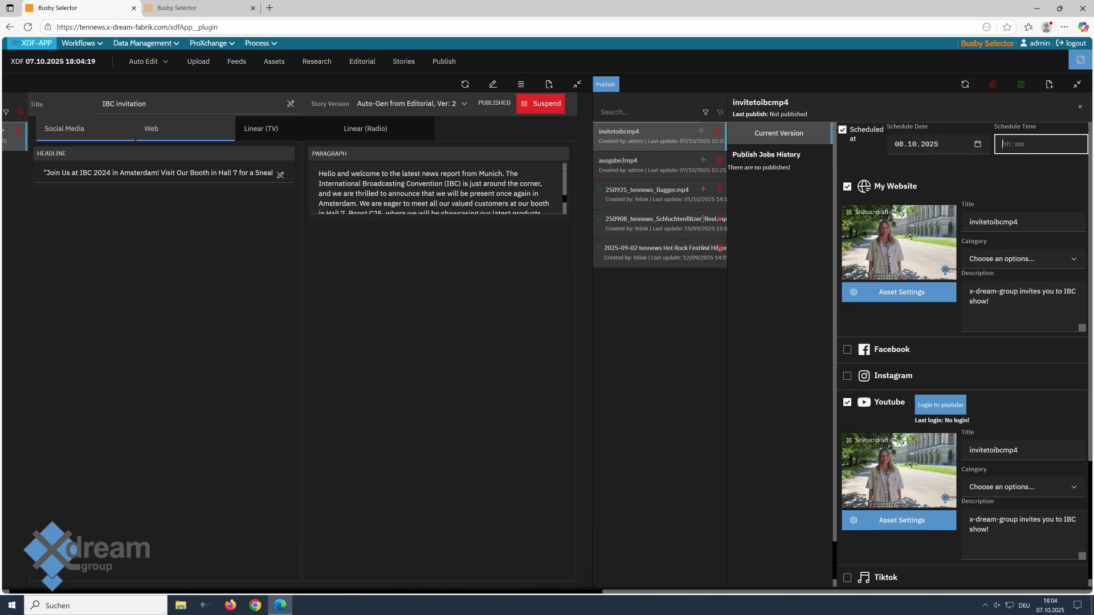
type("1")
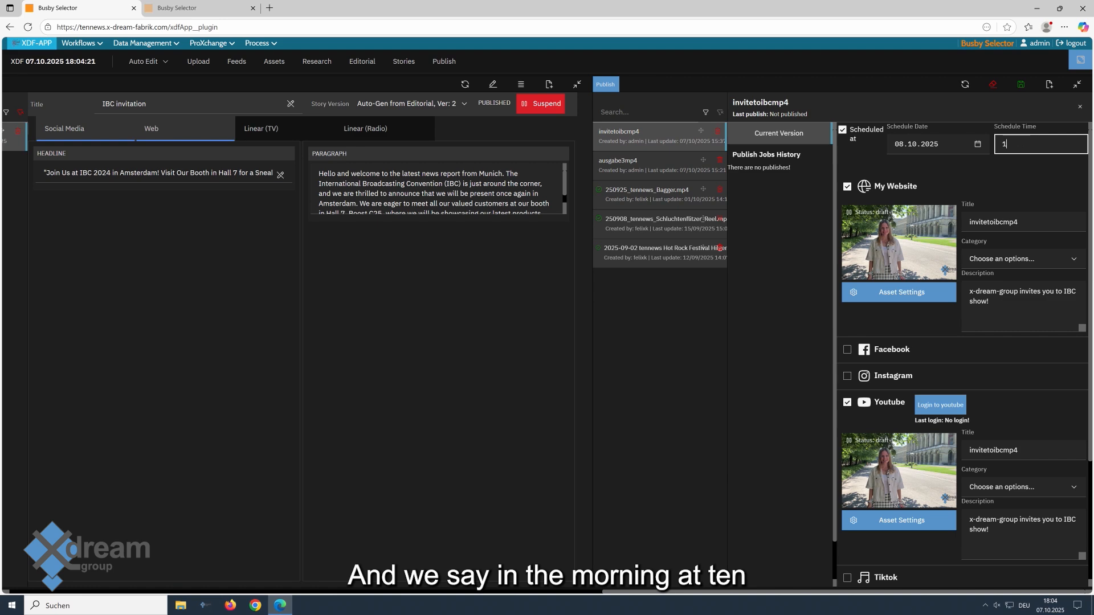
type("0:00")
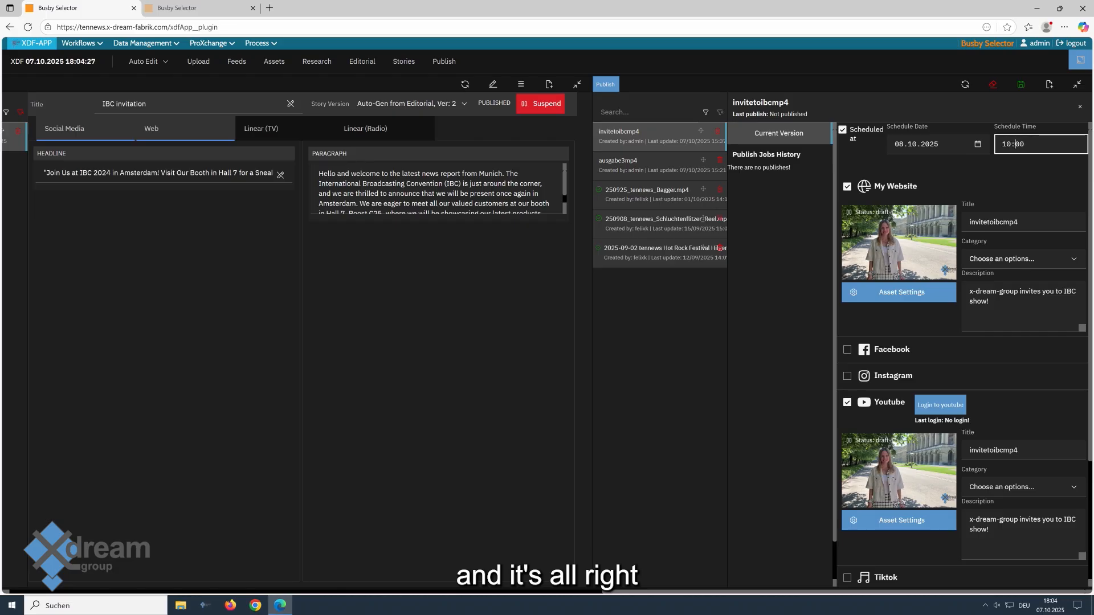
left_click(1020, 83)
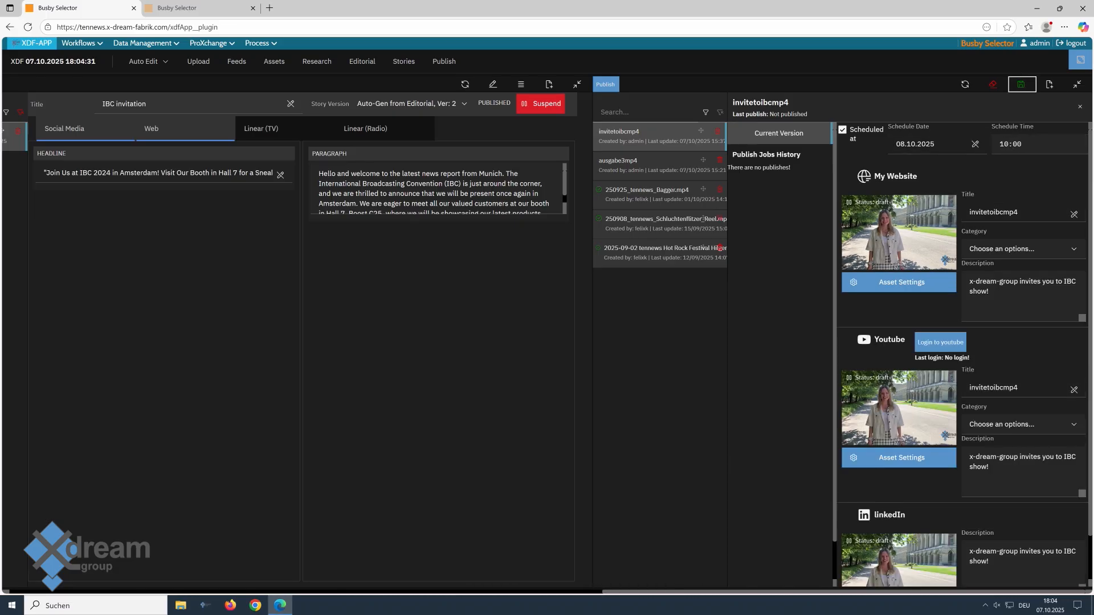